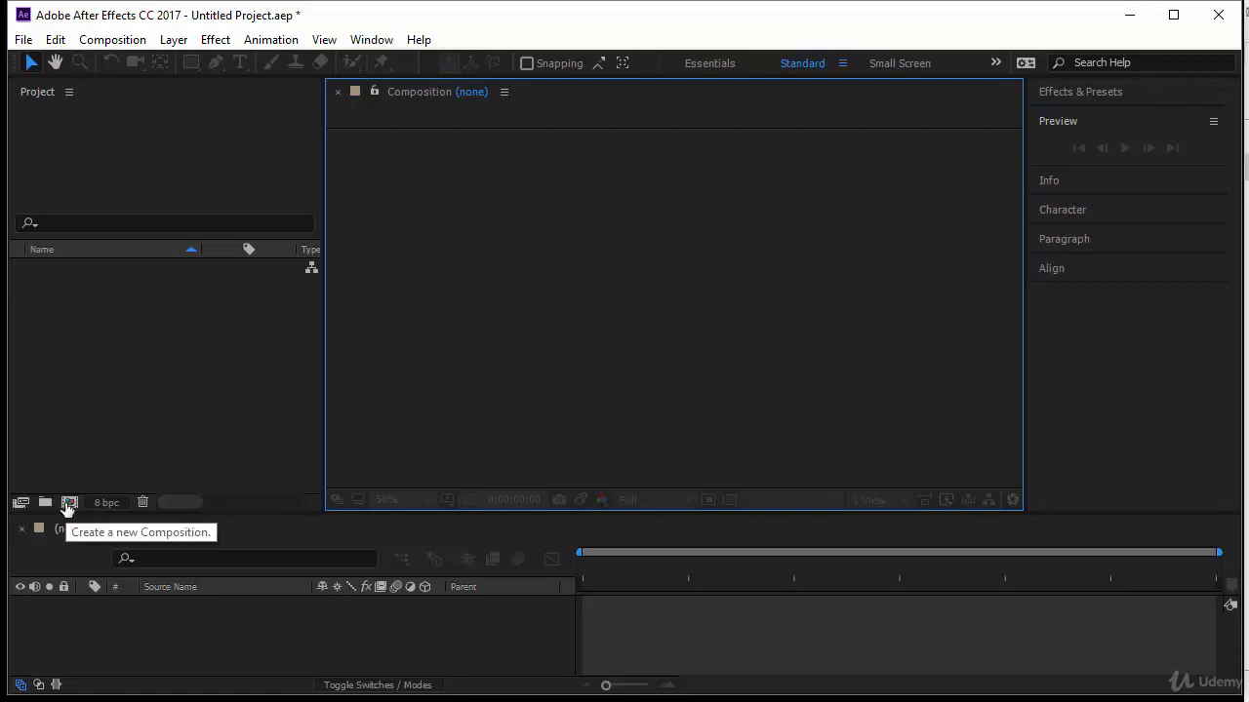
Step: Create a composition named Text Overview with the HDV/HDTV 720 25 preset, a 3-second duration and a deep cyan background
left_click(68, 503)
type("Text ")
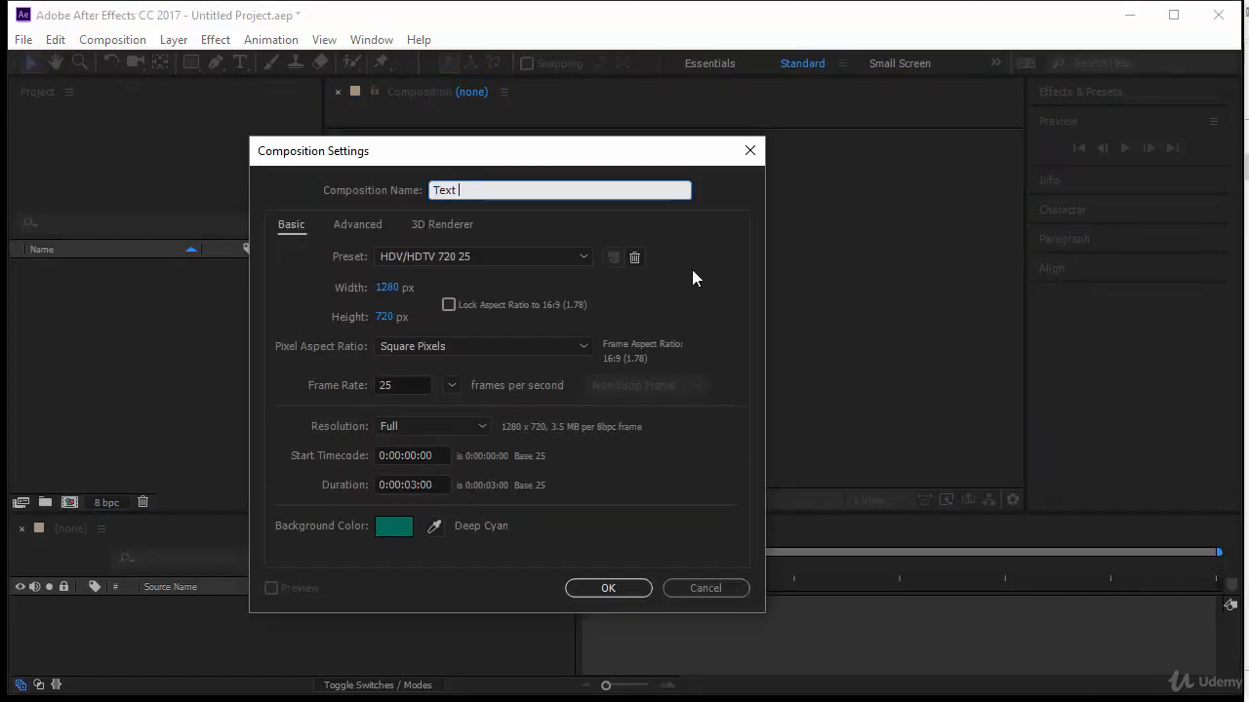
type("Overview")
left_click(394, 528)
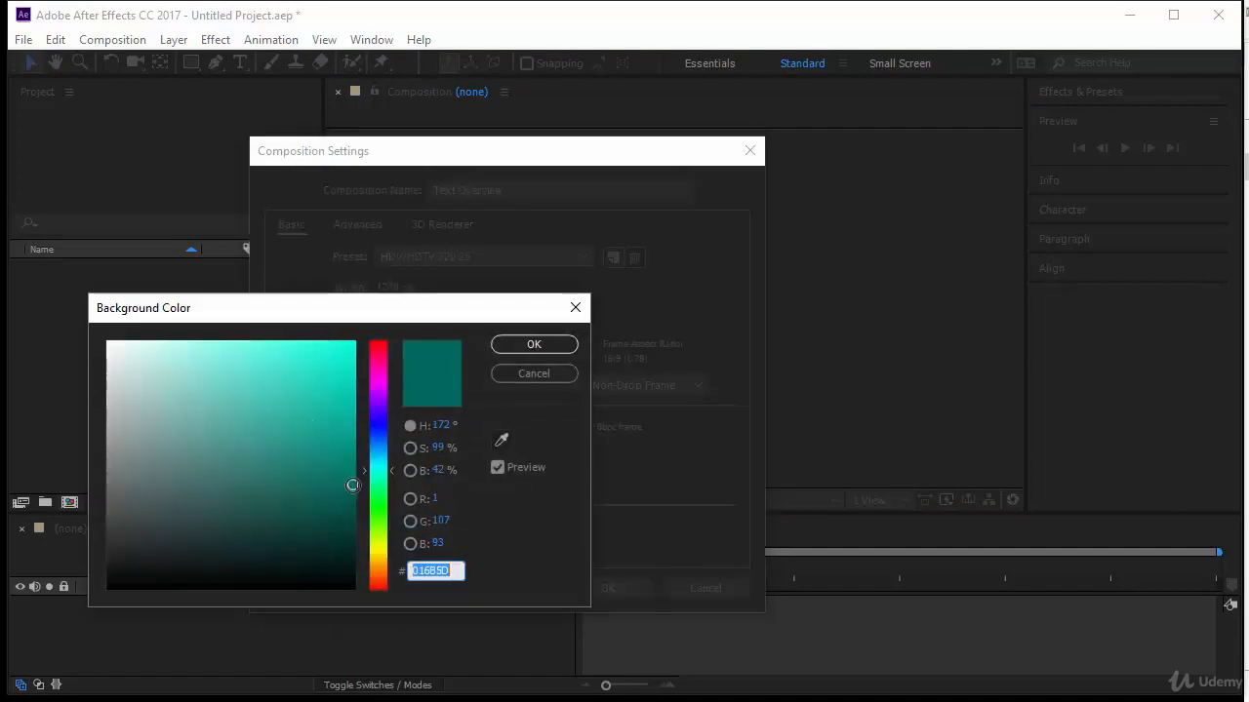
left_click(531, 345)
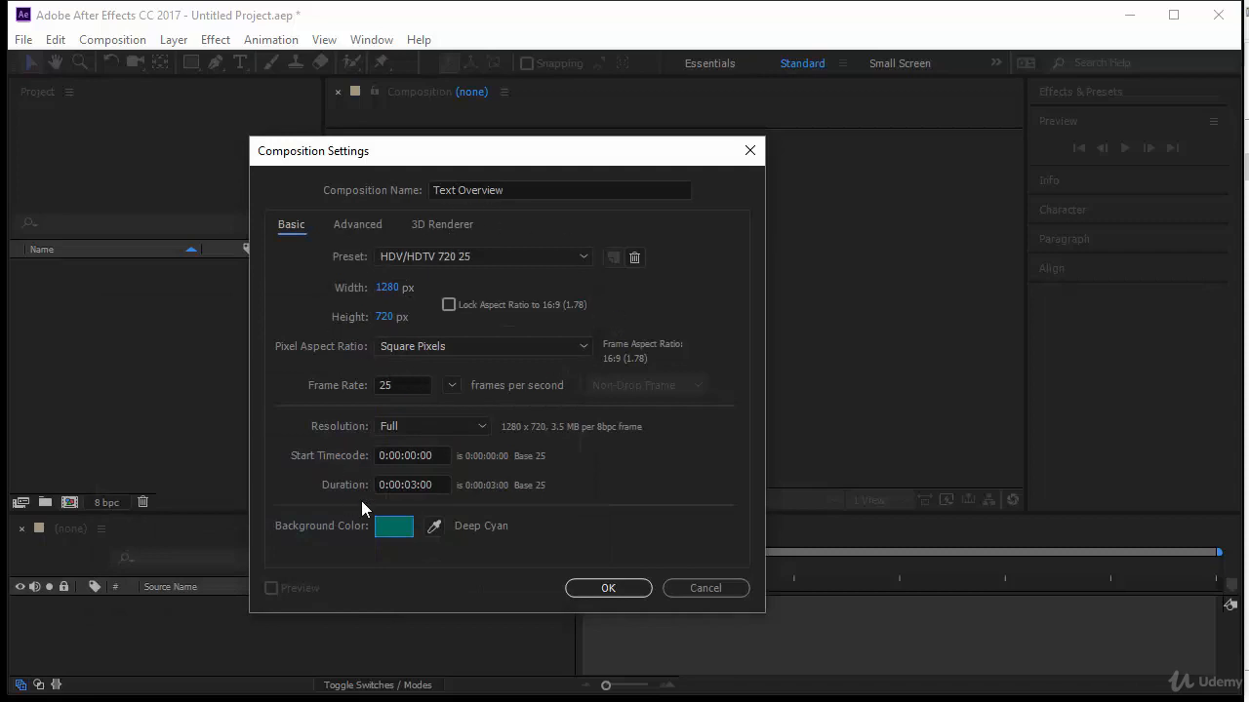
left_click(607, 589)
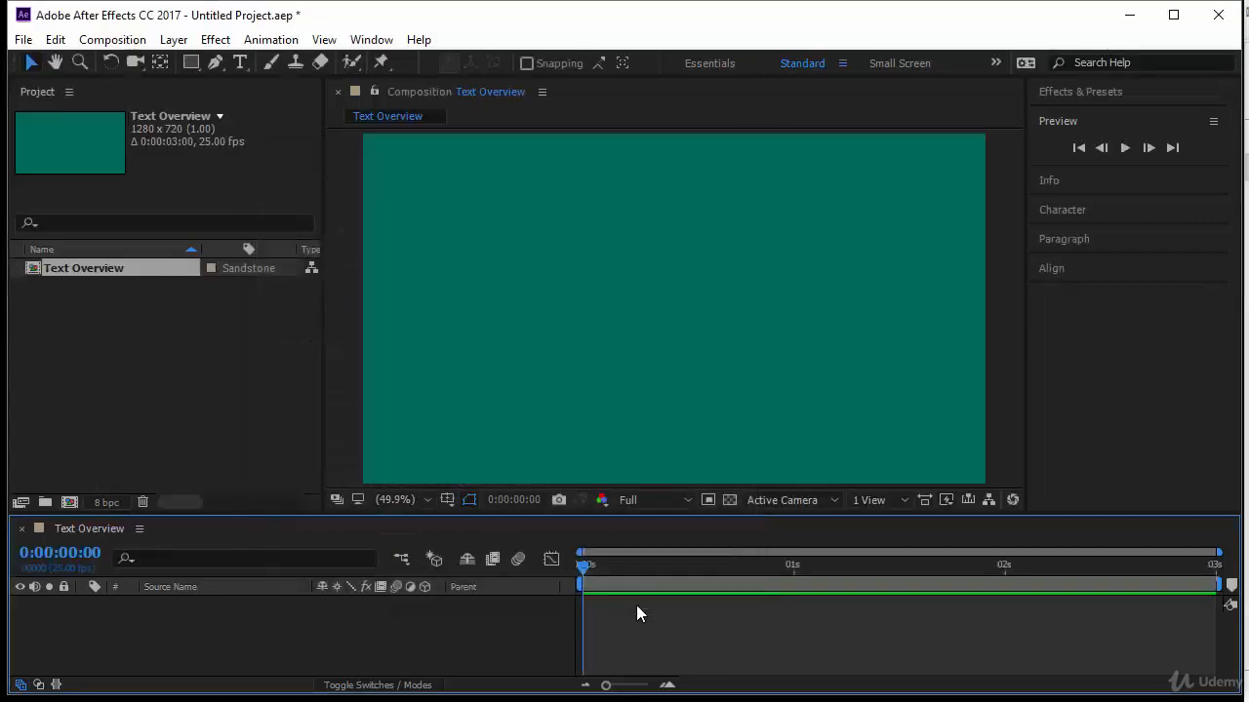
left_click(1091, 210)
left_click(1096, 179)
left_click(1087, 214)
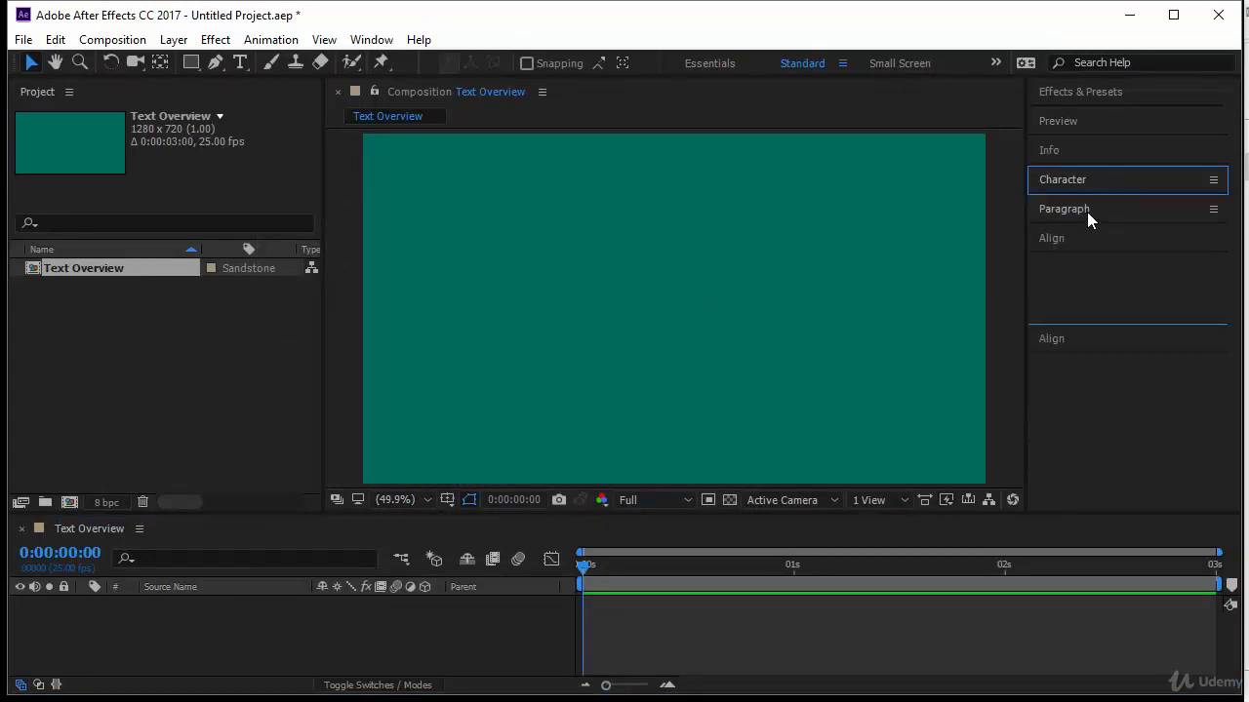
left_click(1096, 206)
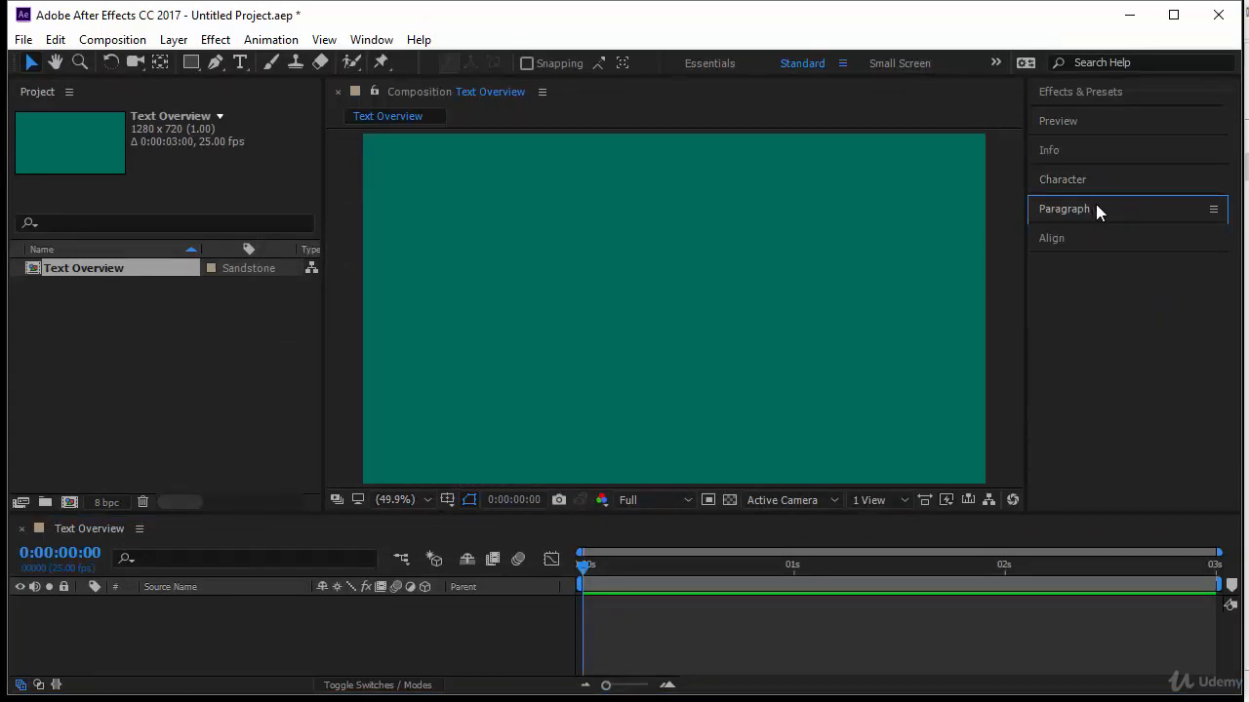
left_click(371, 44)
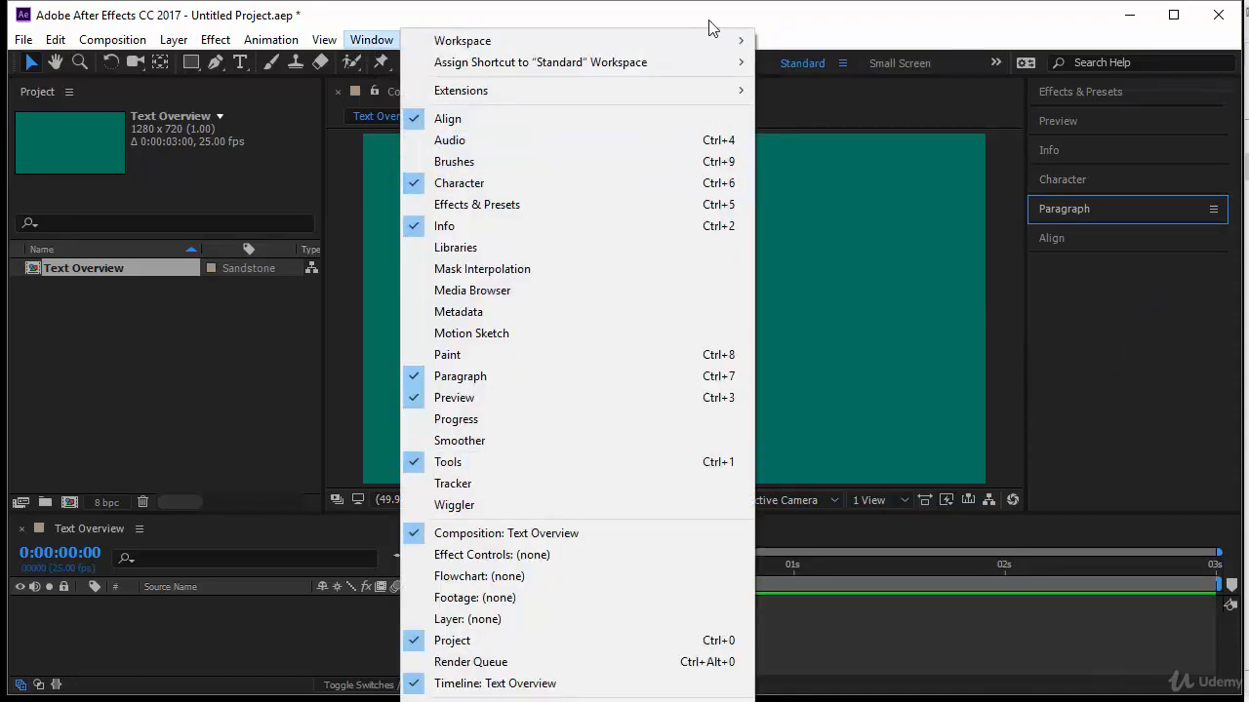
left_click(1116, 310)
Step: Expand the character settings and reset them to their defaults
left_click(1082, 179)
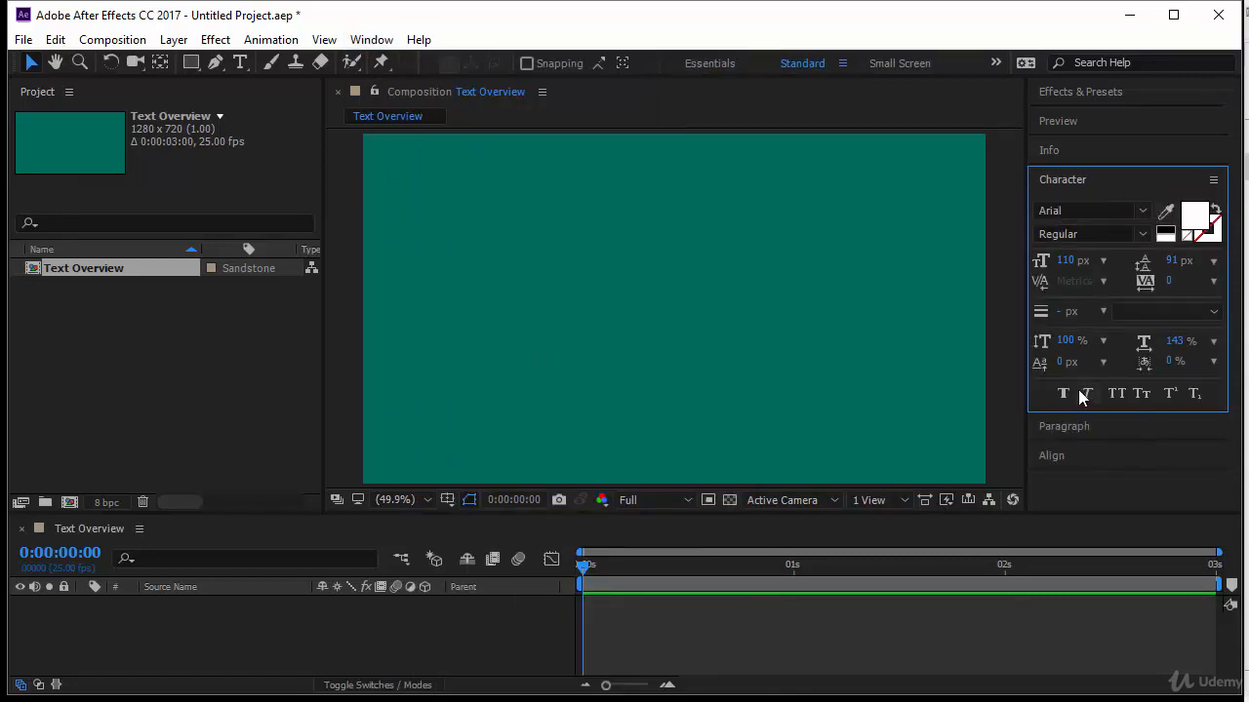
left_click(1214, 182)
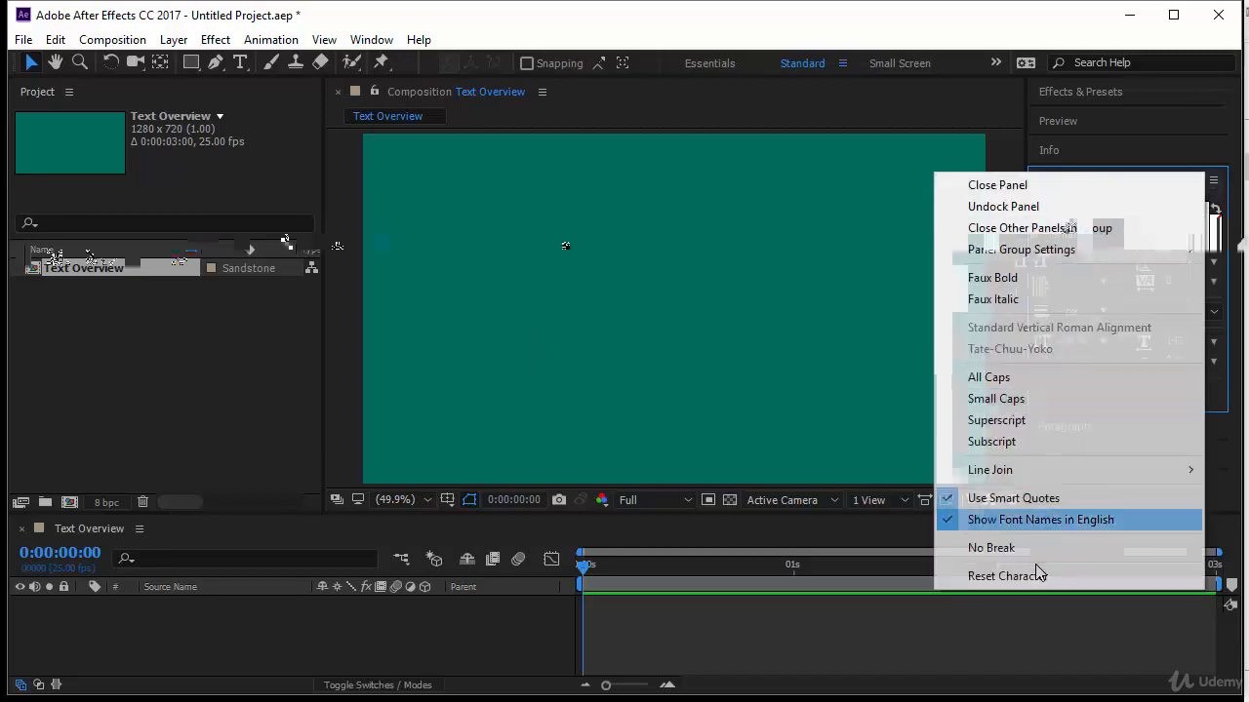
left_click(1040, 577)
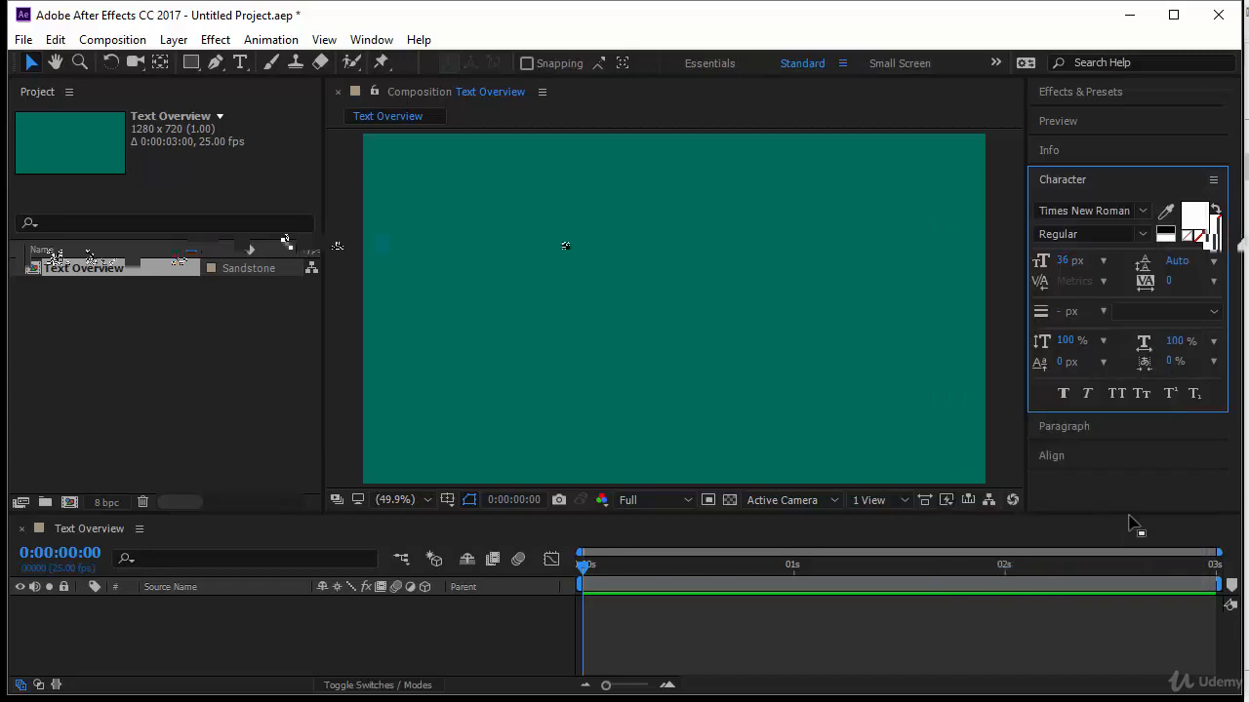
Step: Set the character font to Arial and the font size to 110 px
left_click(1073, 211)
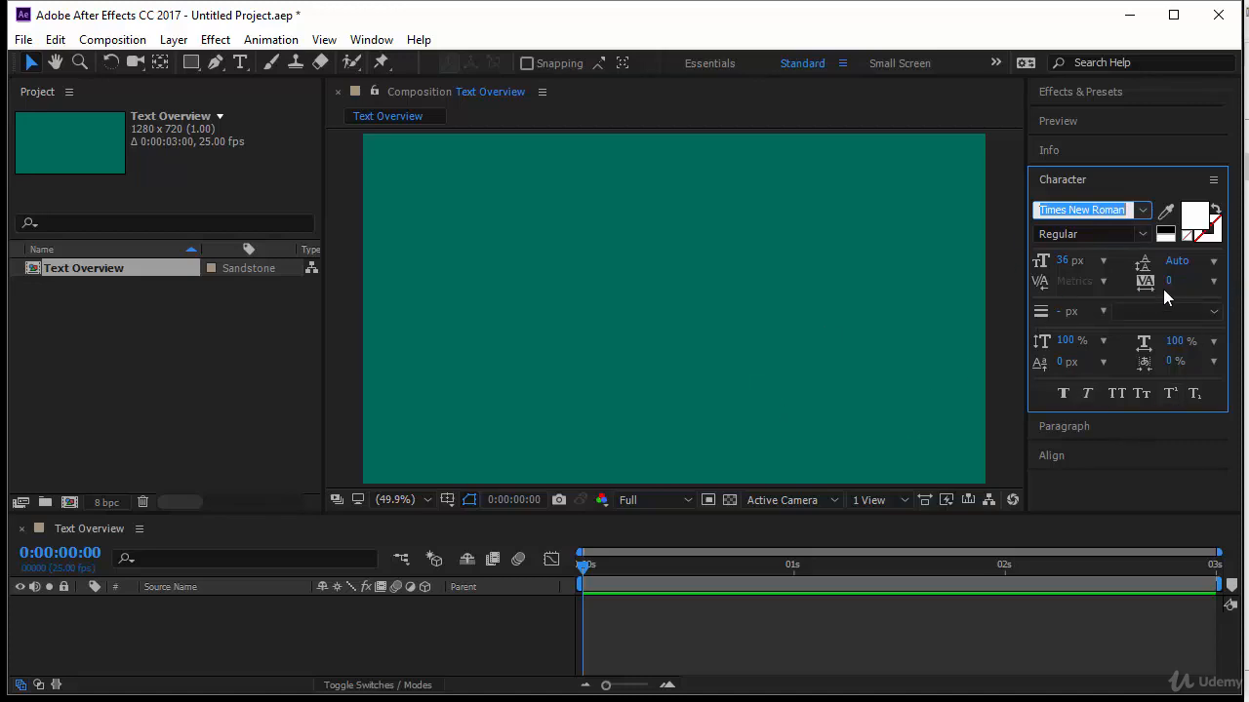
type("Arial")
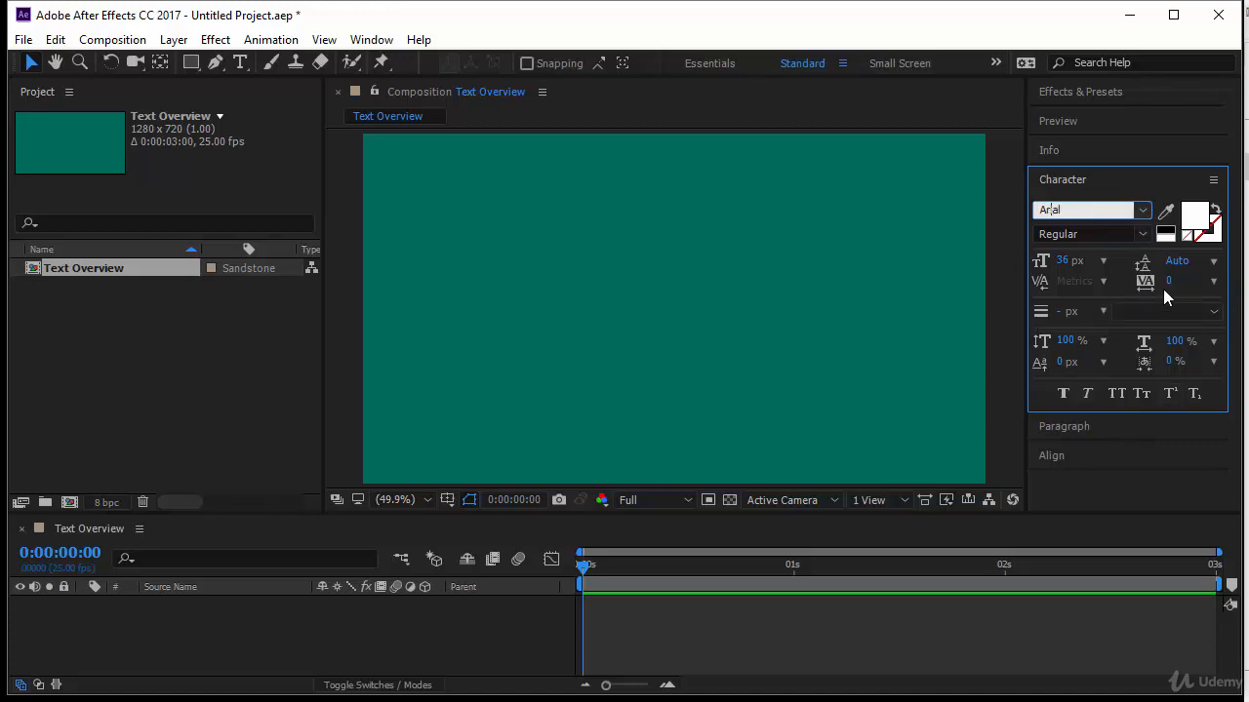
left_click(1060, 259)
type("110")
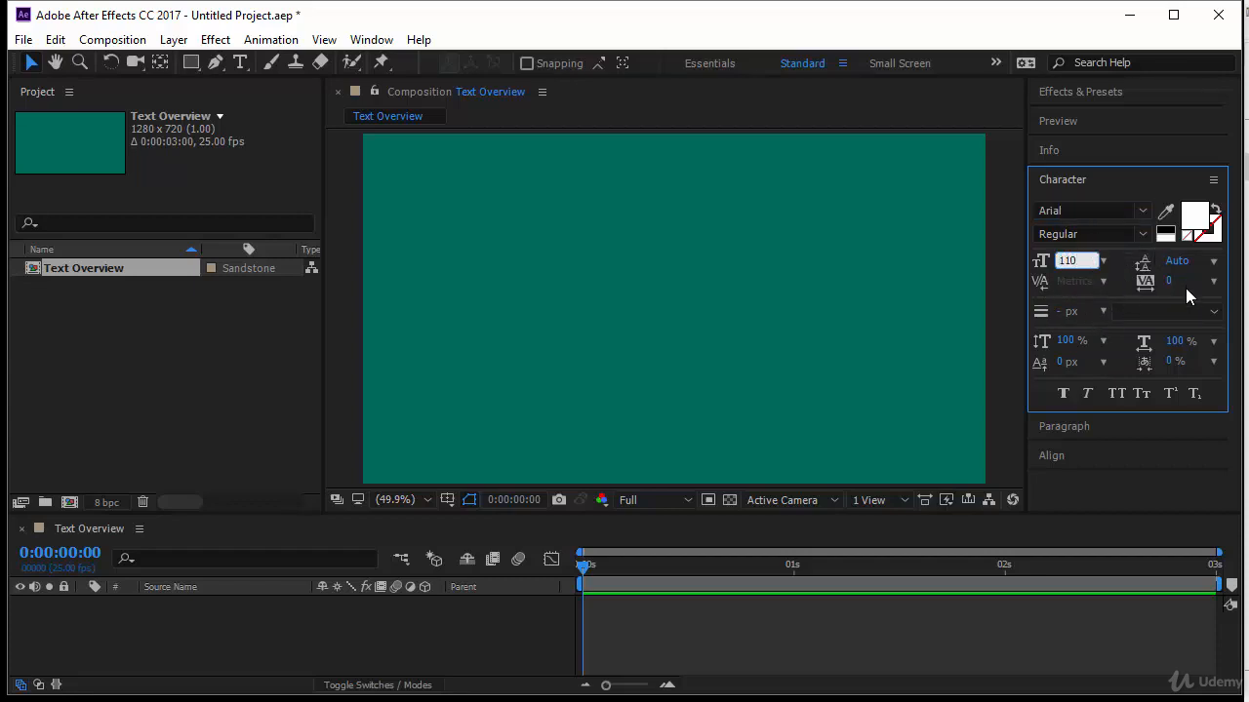
Step: Add a text layer reading "motion", "graphics" and "animation" on three separate lines with the Type tool
left_click(241, 65)
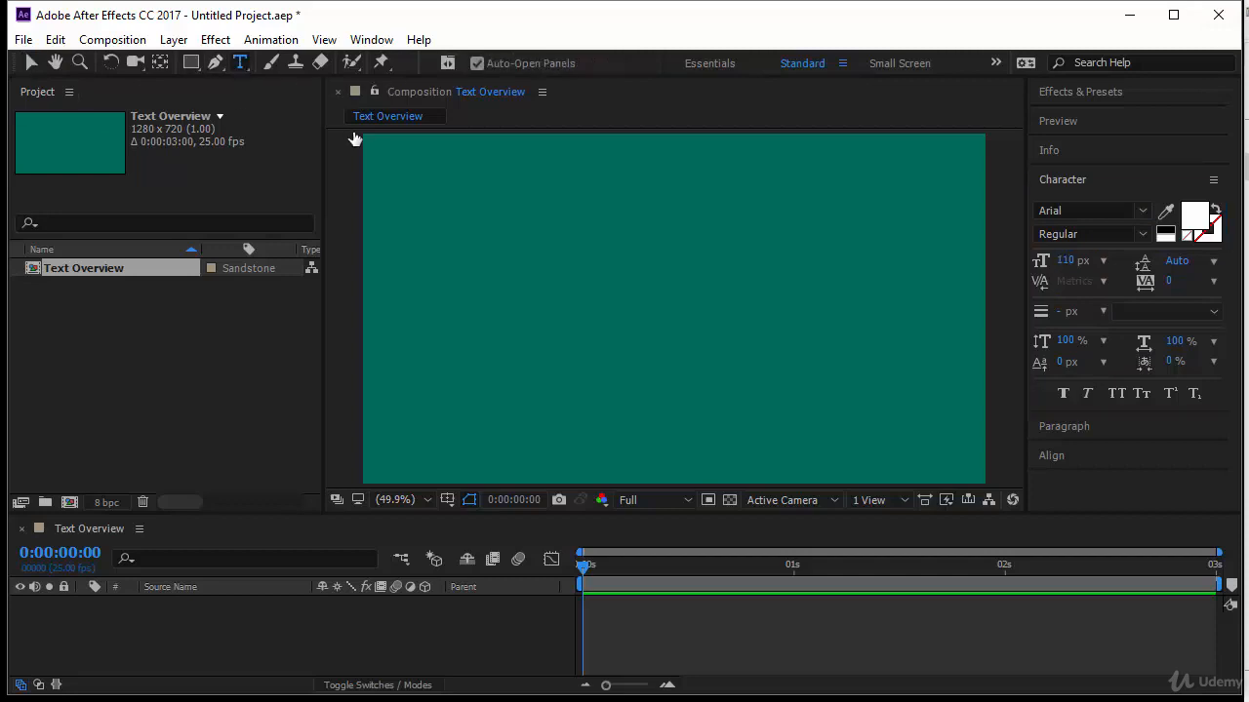
left_click(545, 249)
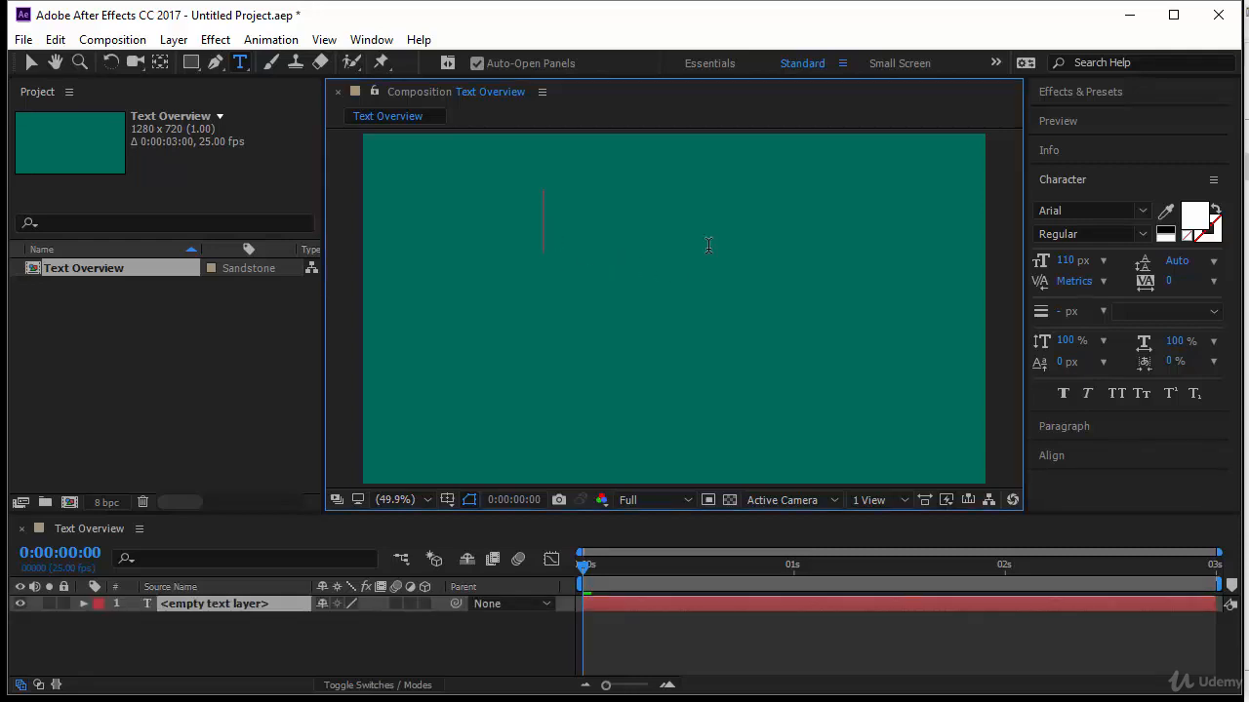
type("motion")
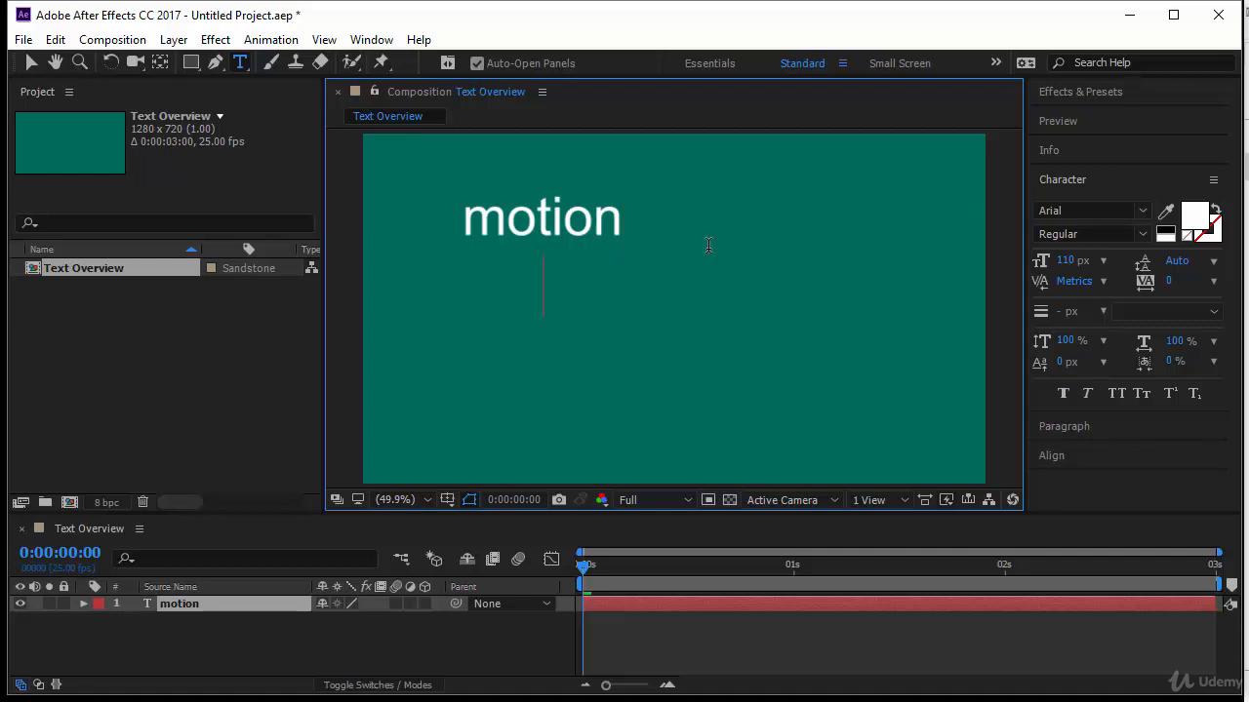
type("graph")
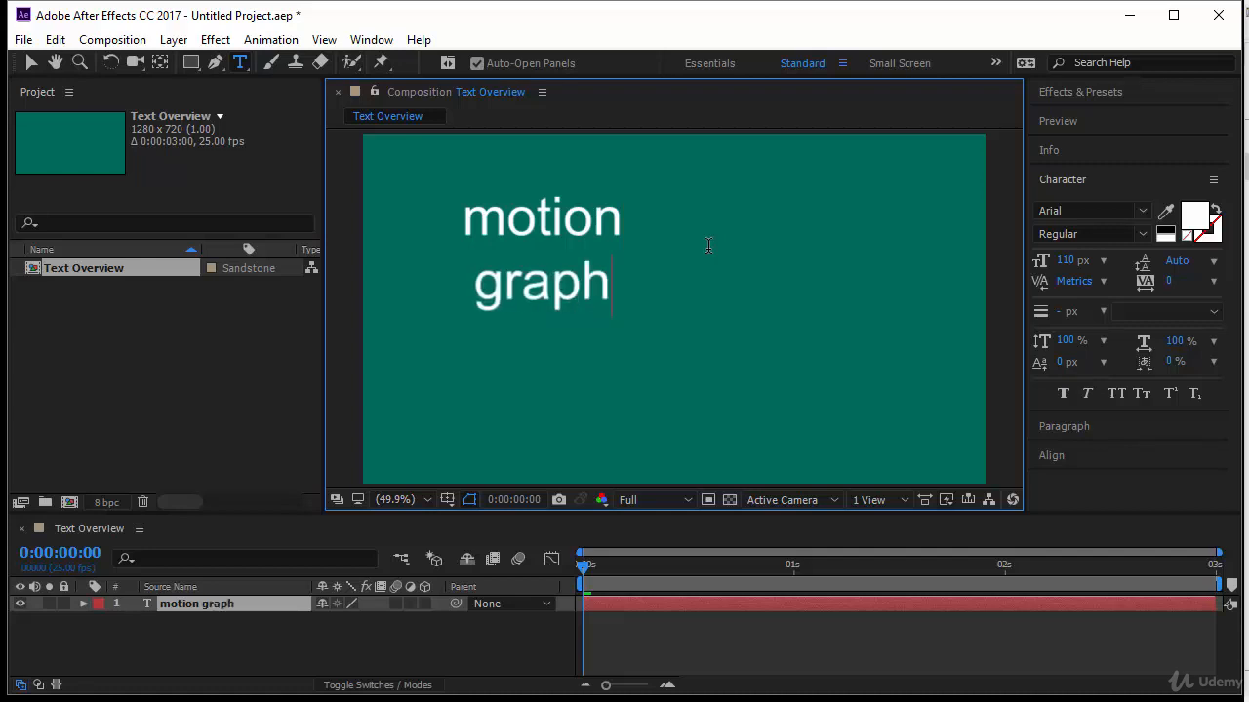
type("ics animation")
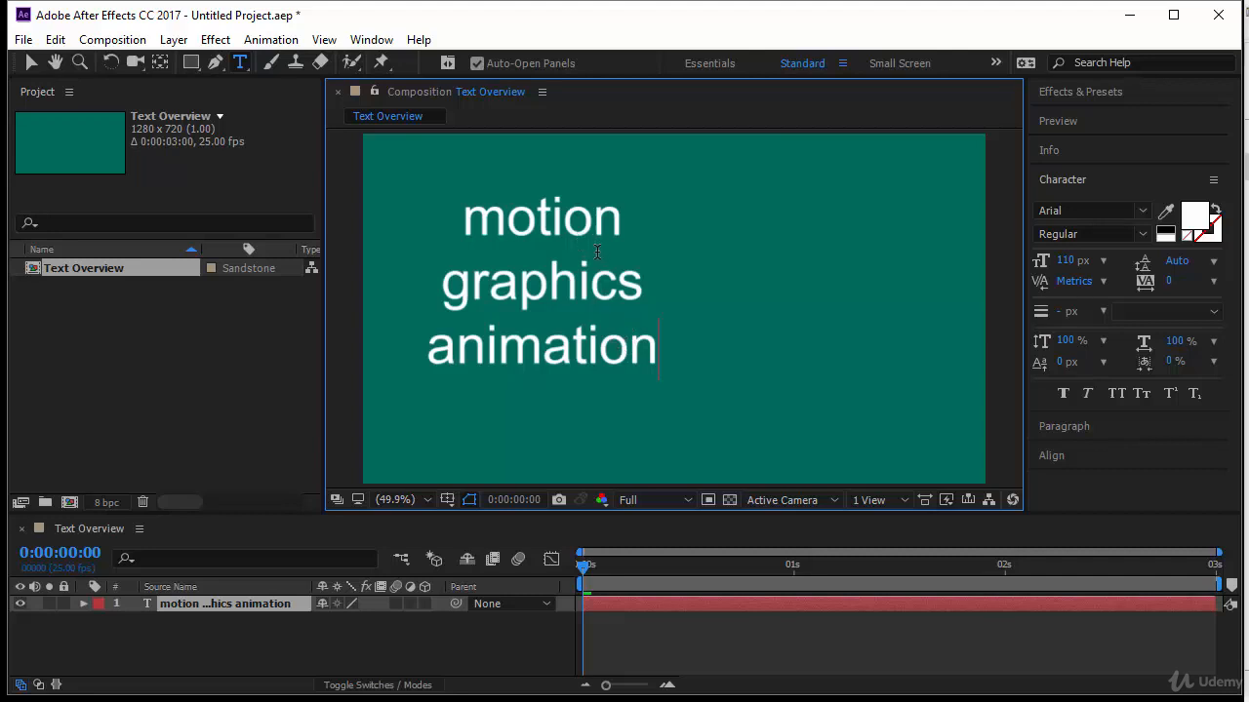
Step: Try inserting extra letters in the middle of the word "graphics" and delete them again
left_click(528, 283)
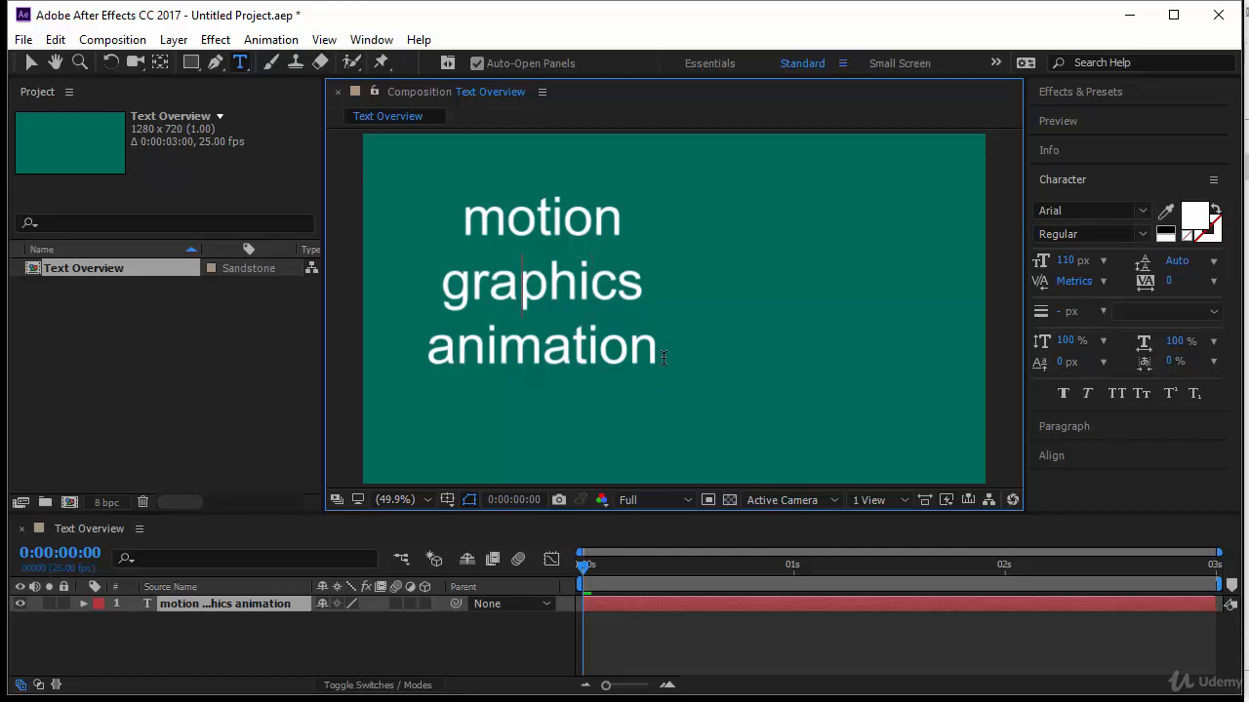
left_click(551, 291)
type("ff")
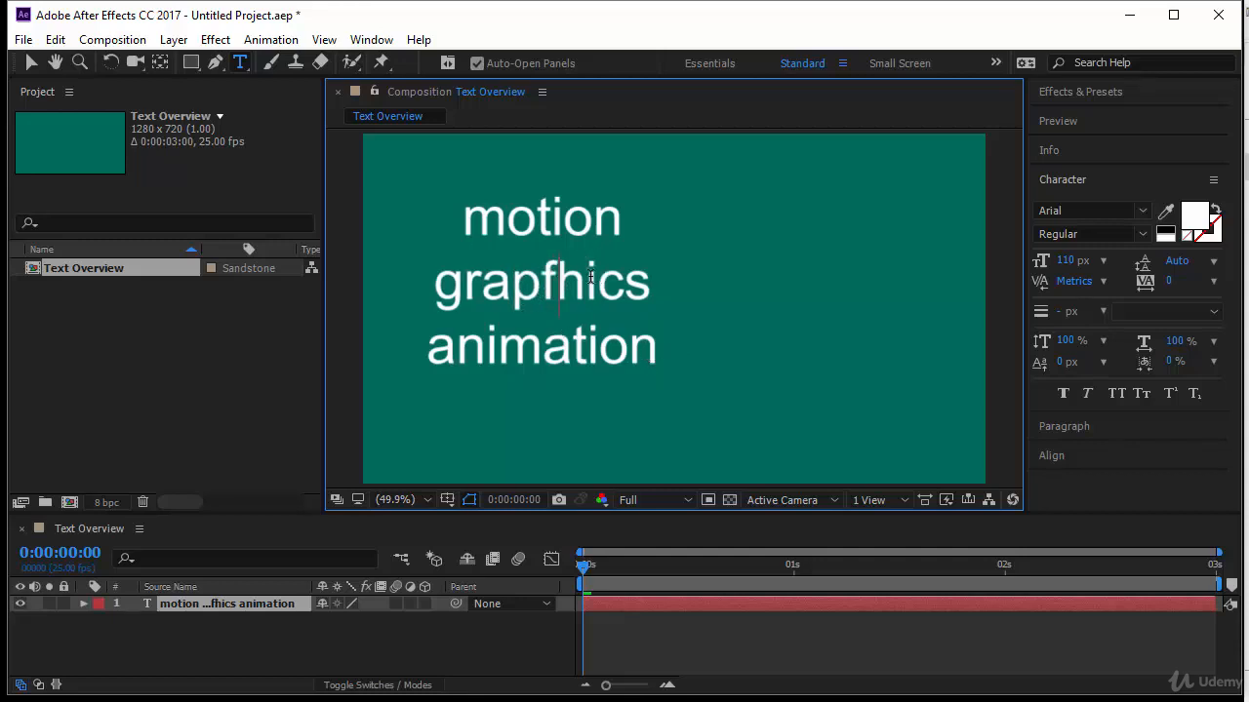
key("BackSpace")
key("BackSpace")
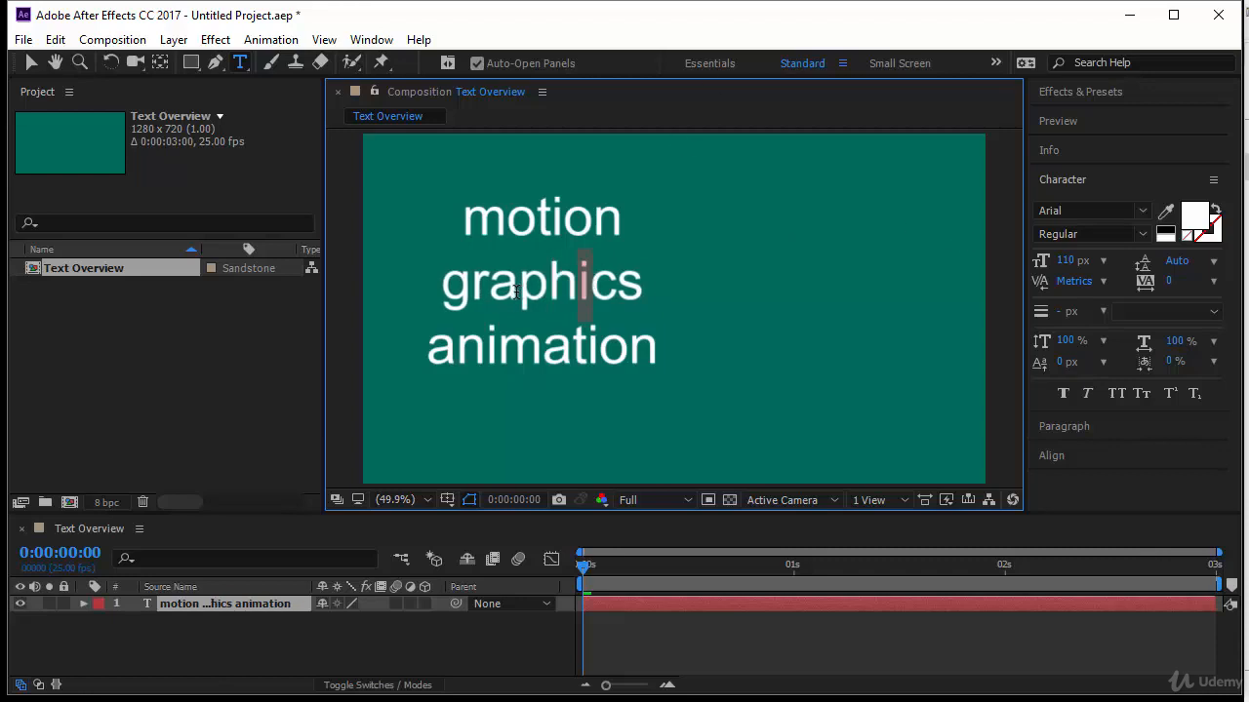
Step: Try Faux Bold on the letters "phi" in "graphics", switch it off again and deselect the letters
left_click_drag(592, 283, 519, 283)
left_click(1067, 393)
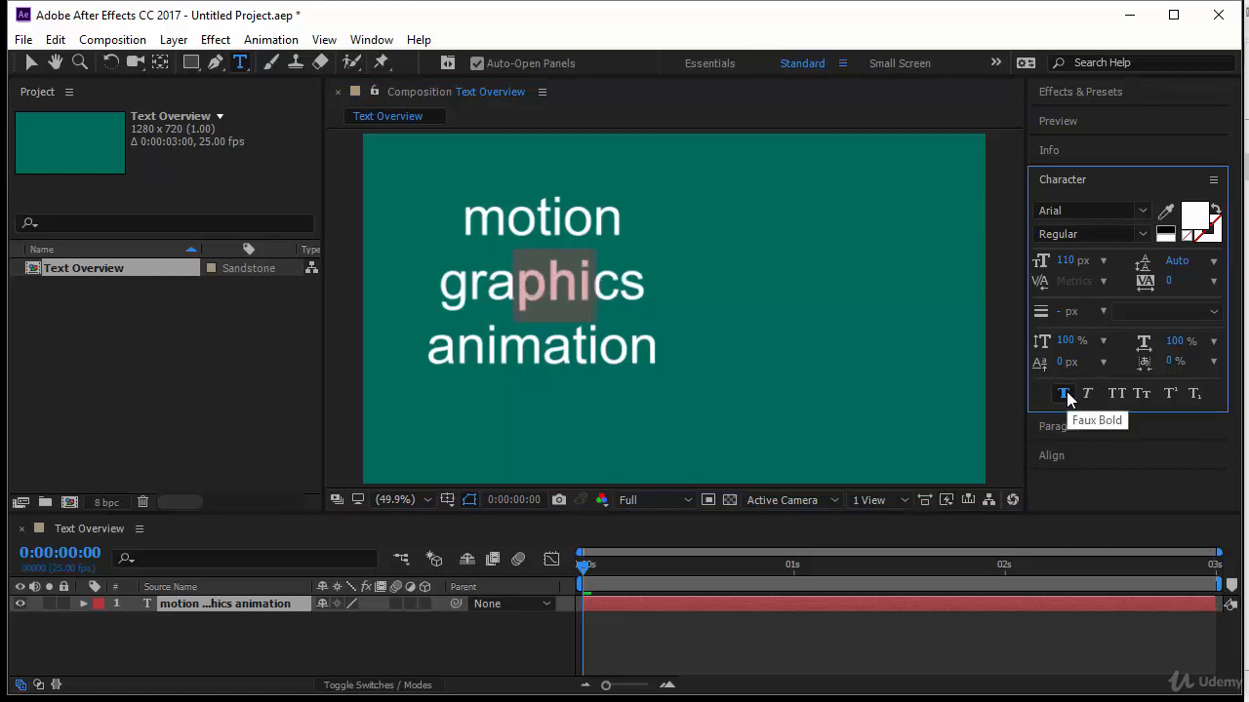
left_click(1064, 393)
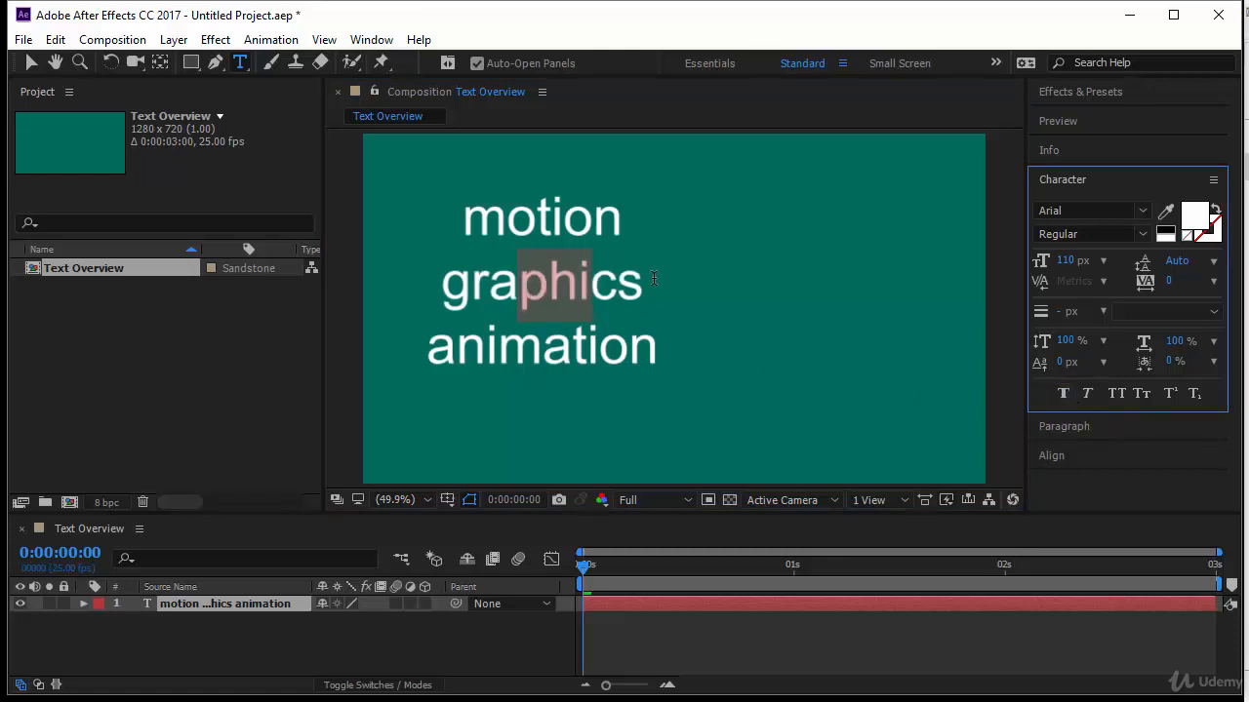
left_click(592, 283)
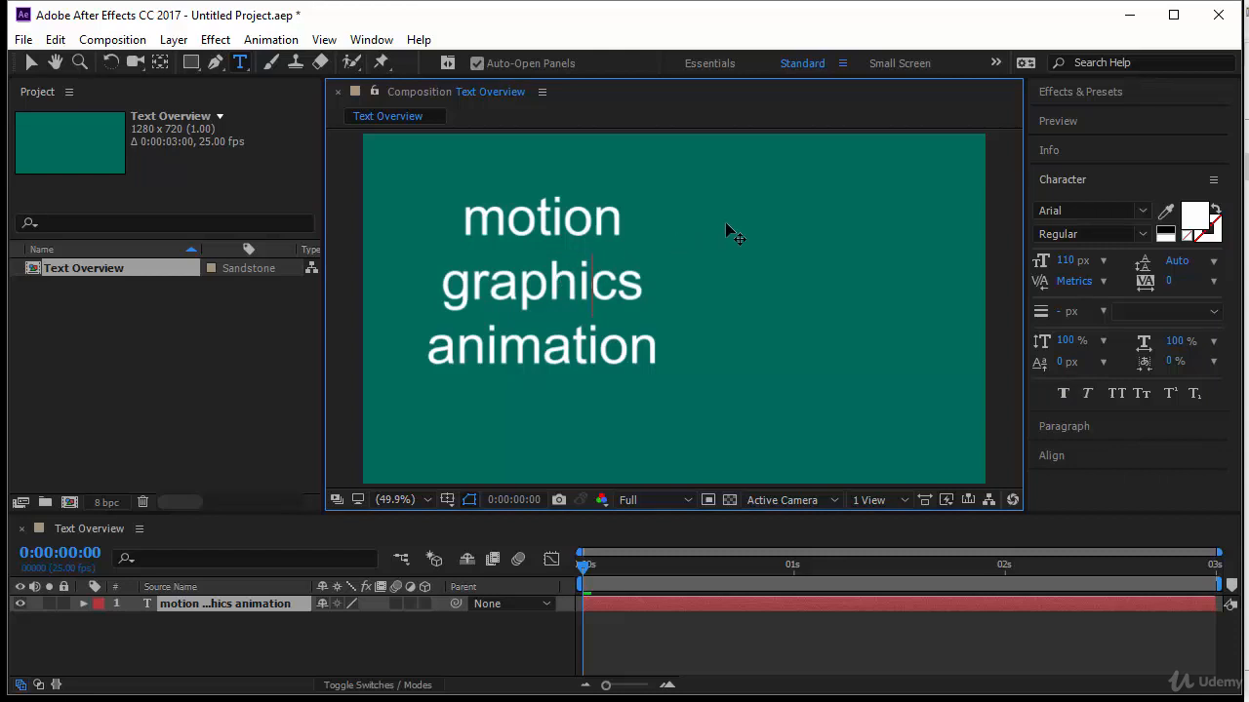
Step: Move the text block closer to the frame's centre and format the word "graphics" in All Caps with Faux Bold
left_click_drag(725, 231, 795, 233)
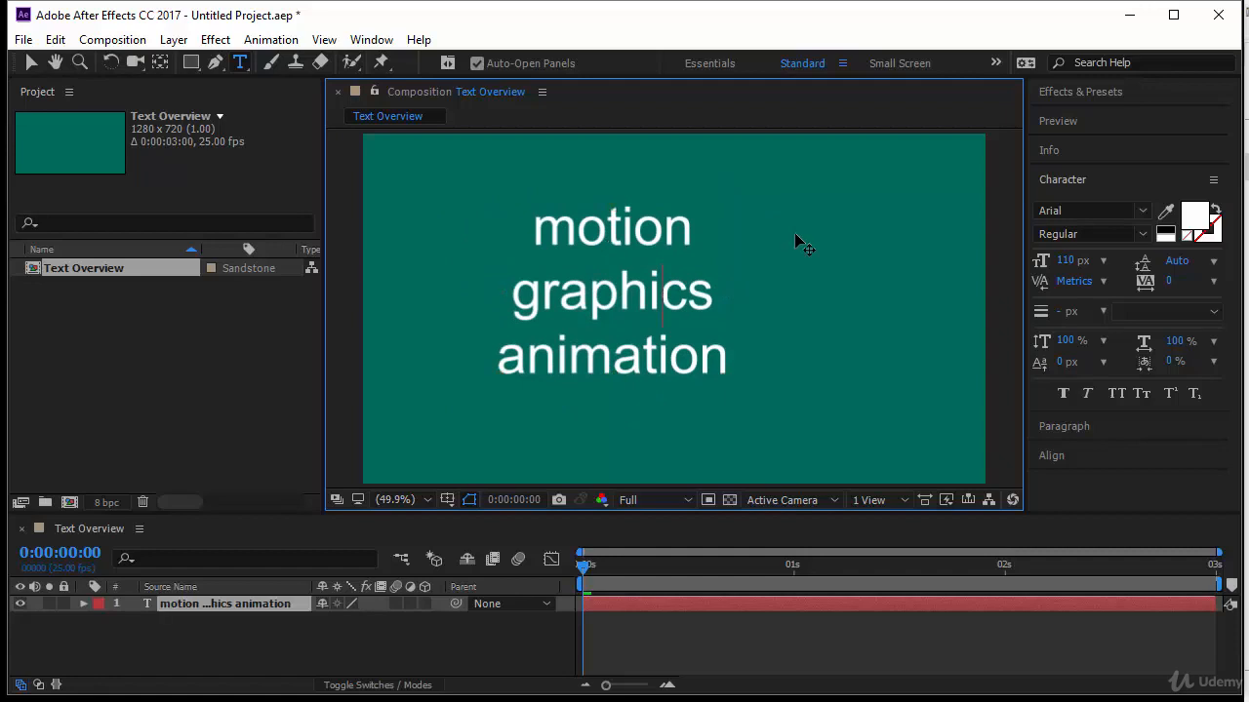
left_click(657, 285)
left_click_drag(512, 308, 731, 308)
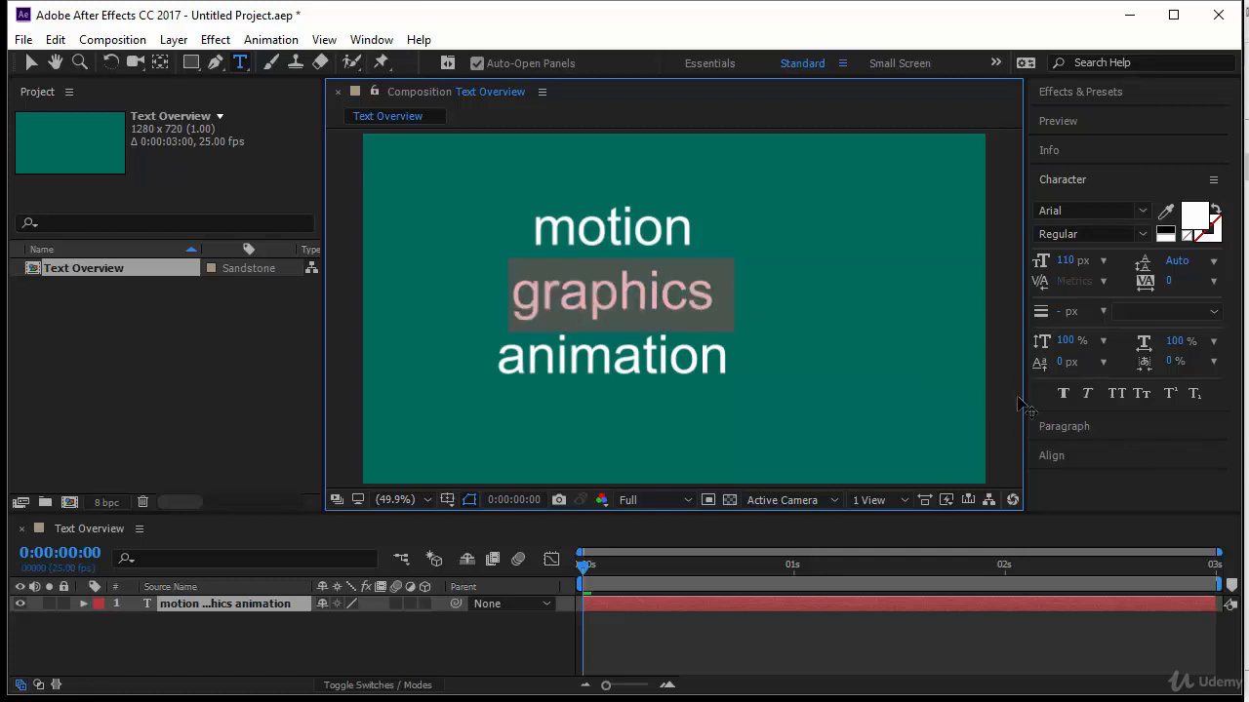
left_click(1118, 393)
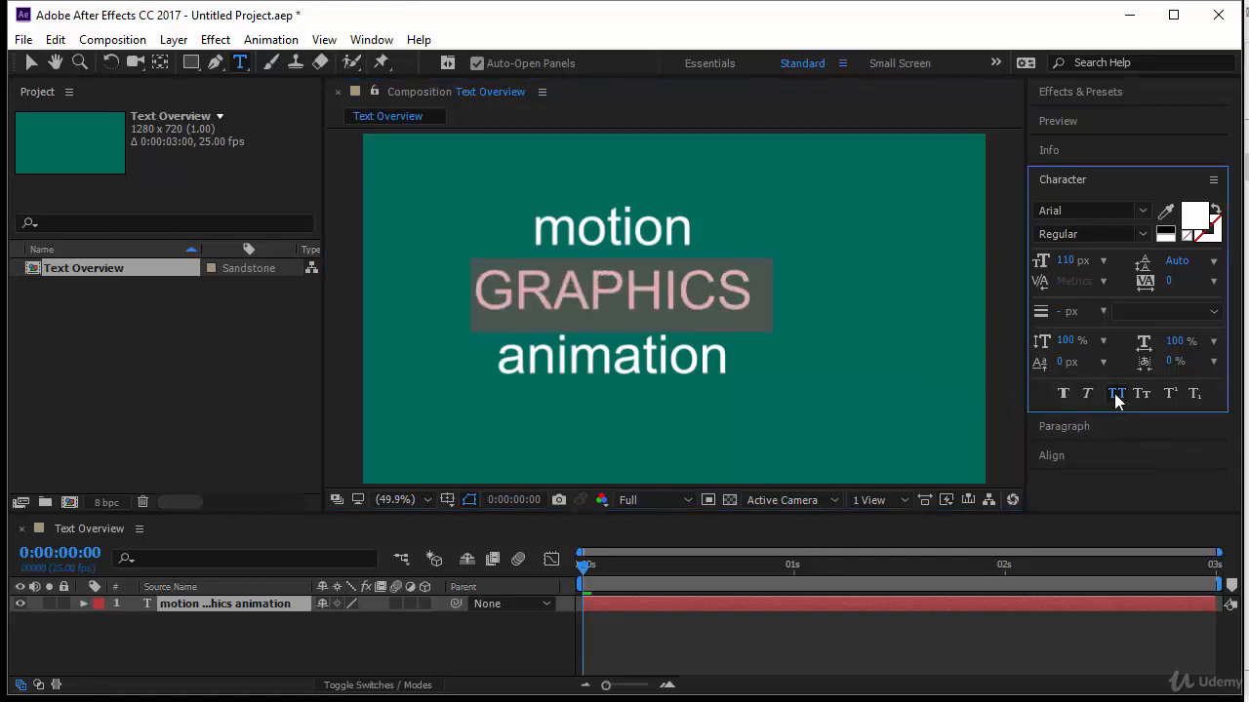
left_click(1063, 395)
Step: Enlarge the word "motion" to a font size of about 190 px
left_click_drag(533, 229, 692, 236)
left_click_drag(1065, 261, 1151, 271)
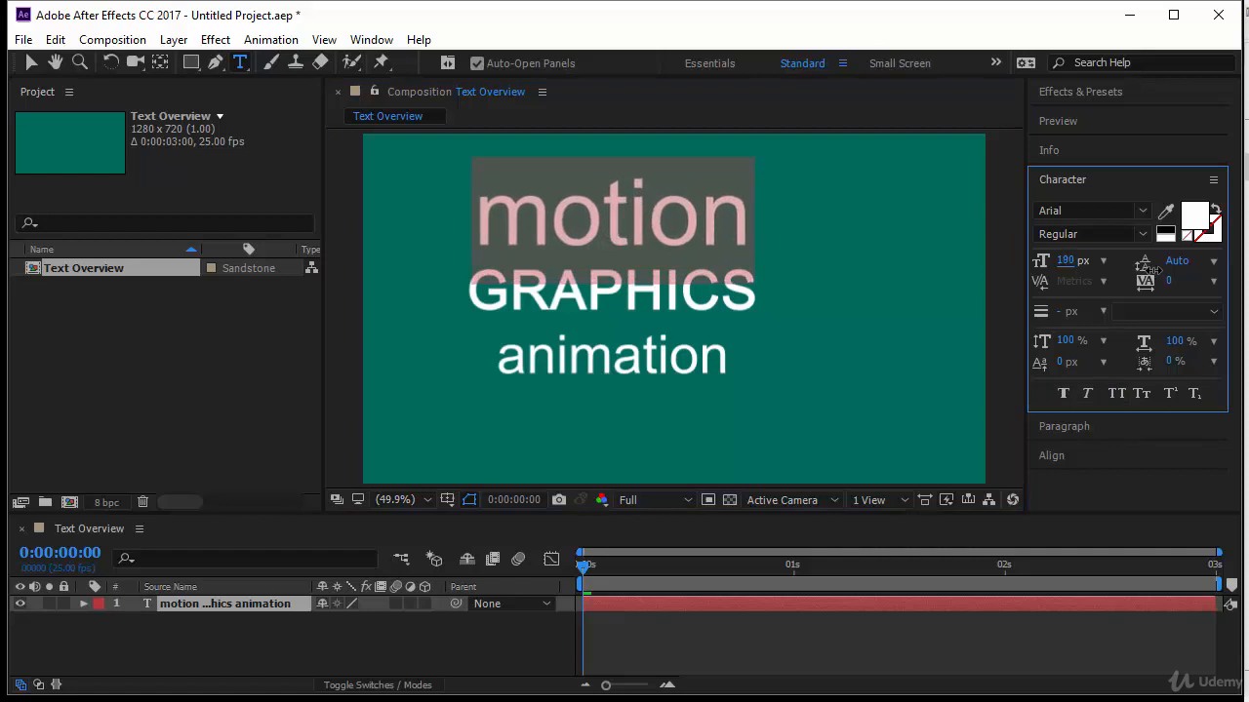
Step: Set the word "animation" to 93 px leading and 125% horizontal scale so it matches the width of "GRAPHICS"
left_click(498, 353)
left_click_drag(499, 353, 778, 350)
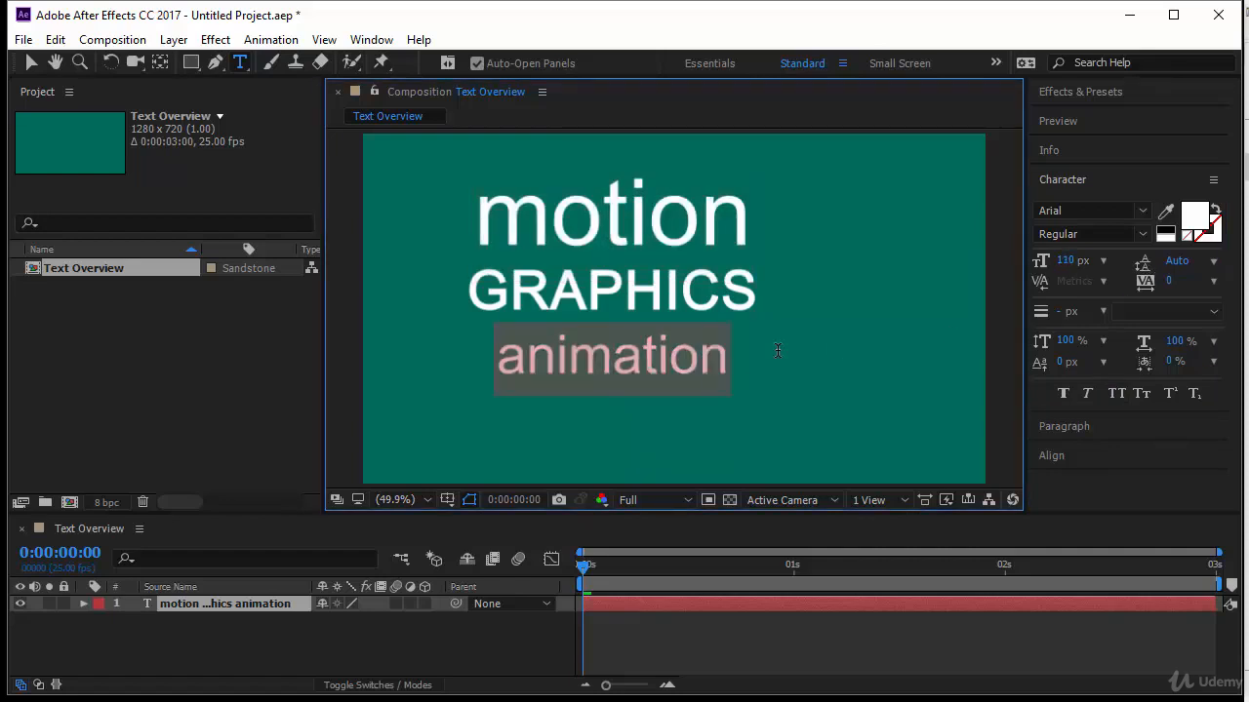
left_click_drag(1187, 258, 1170, 265)
left_click_drag(1185, 263, 1185, 263)
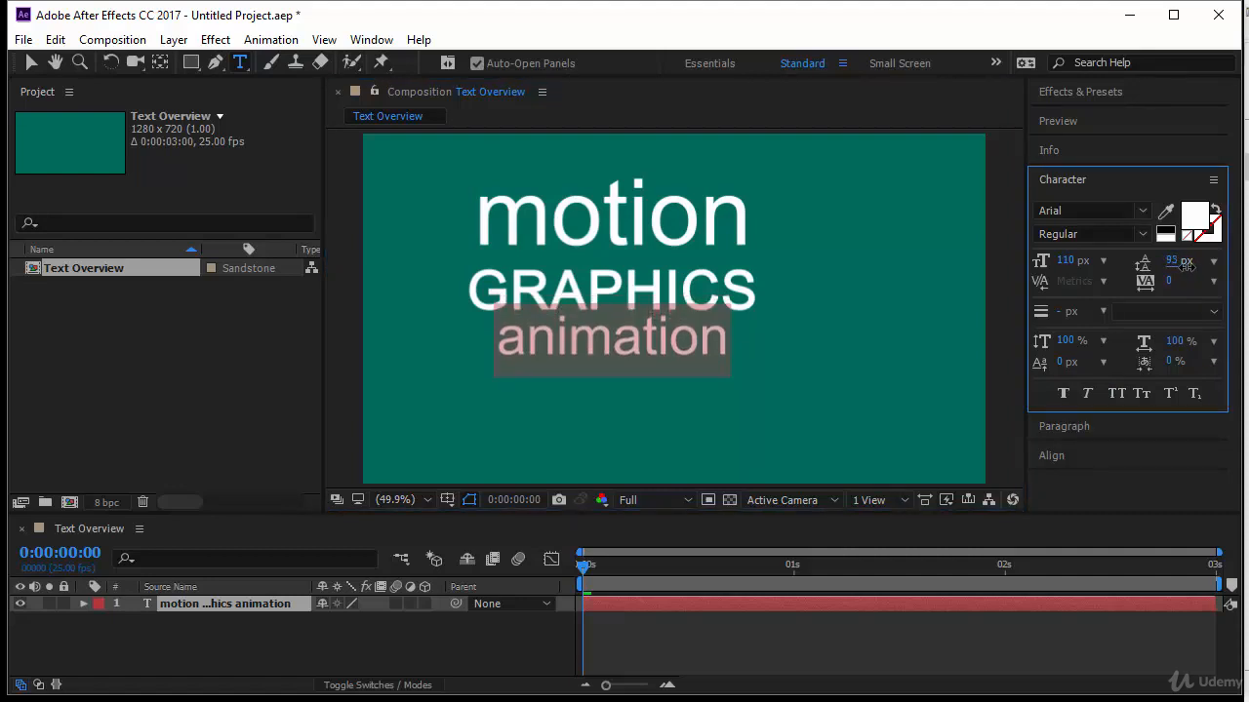
left_click_drag(1181, 339, 1208, 342)
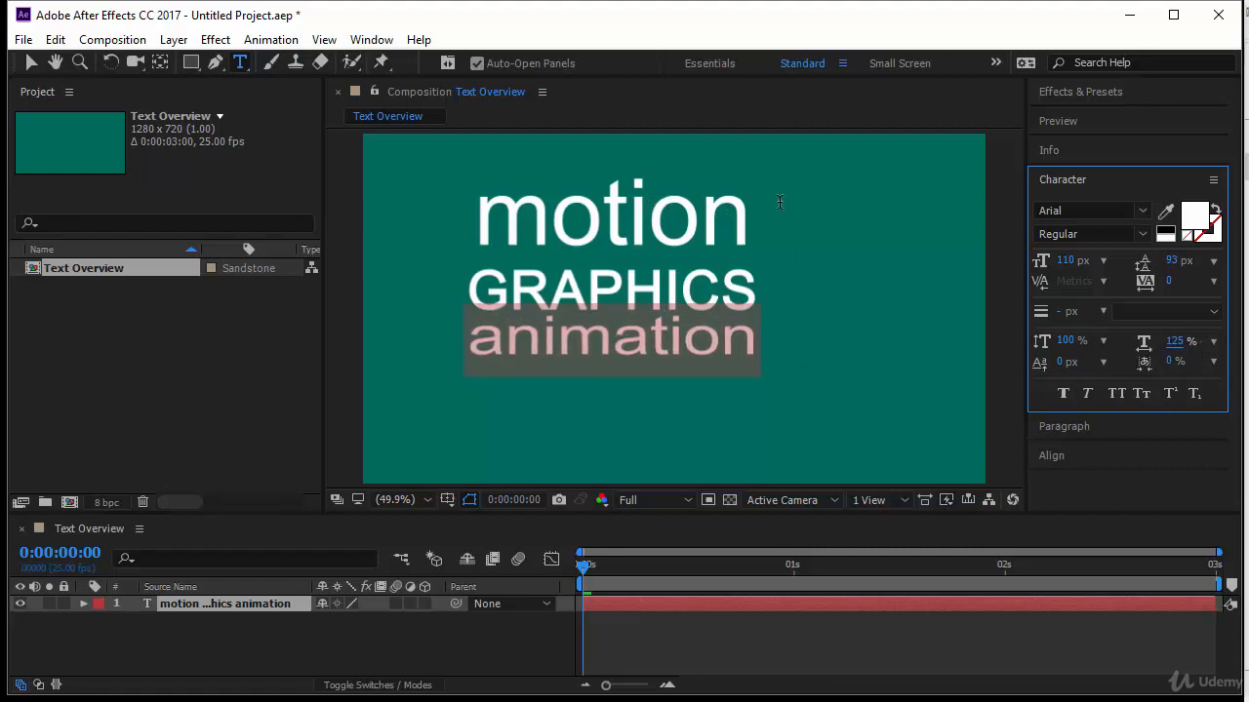
Step: Move the three-line text block to the centre of the frame, fine-tuning its position with the Selection tool
left_click_drag(782, 202, 878, 245)
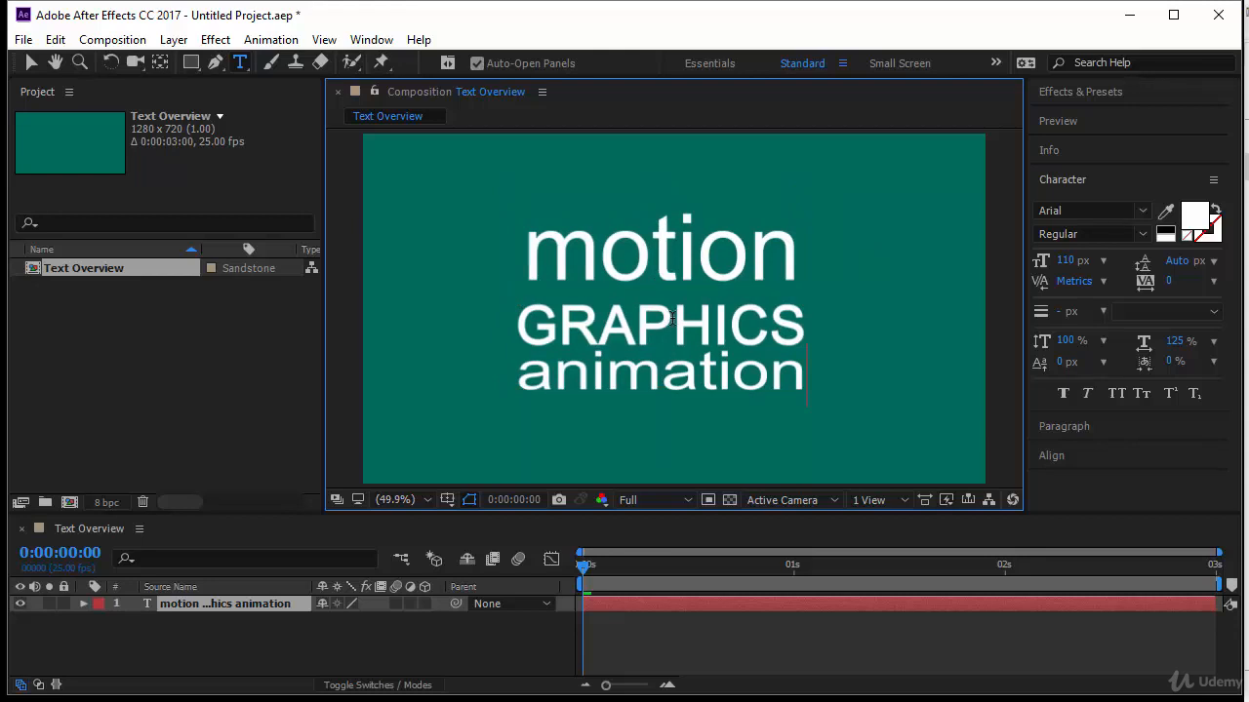
left_click(33, 64)
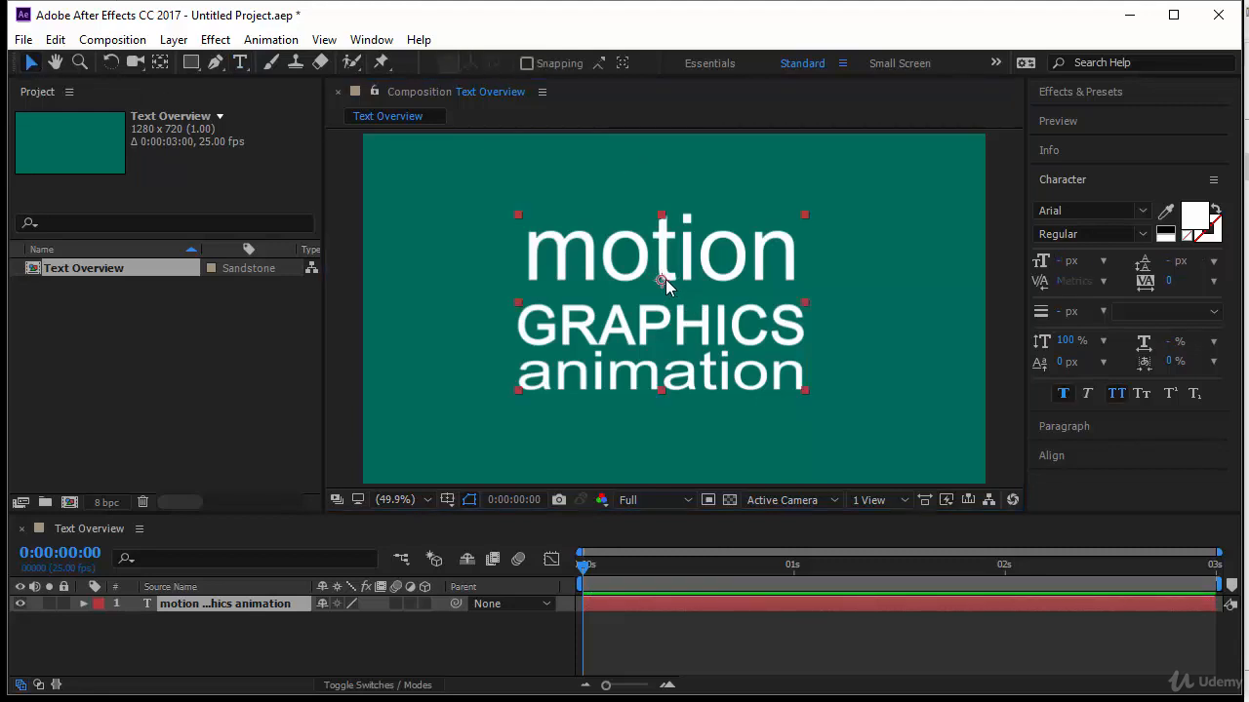
mouse_move(665, 279)
left_mouse_down()
mouse_move(672, 252)
mouse_move(672, 279)
left_mouse_up()
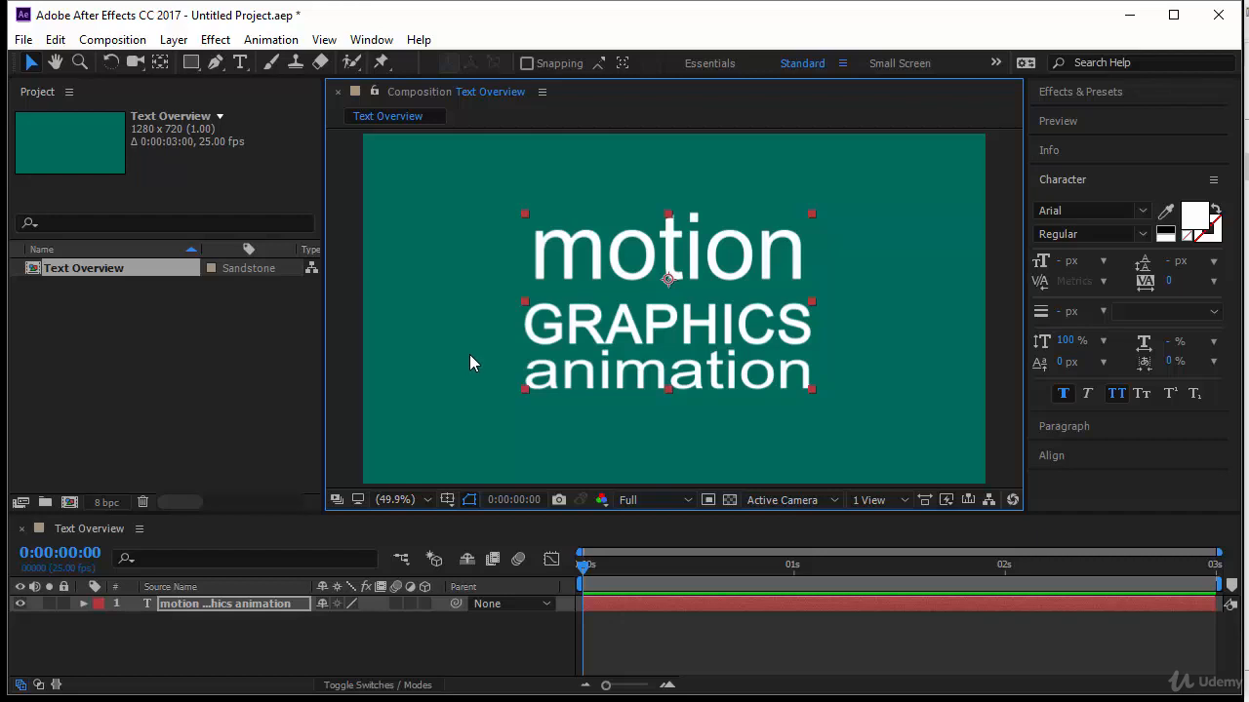
left_click(36, 67)
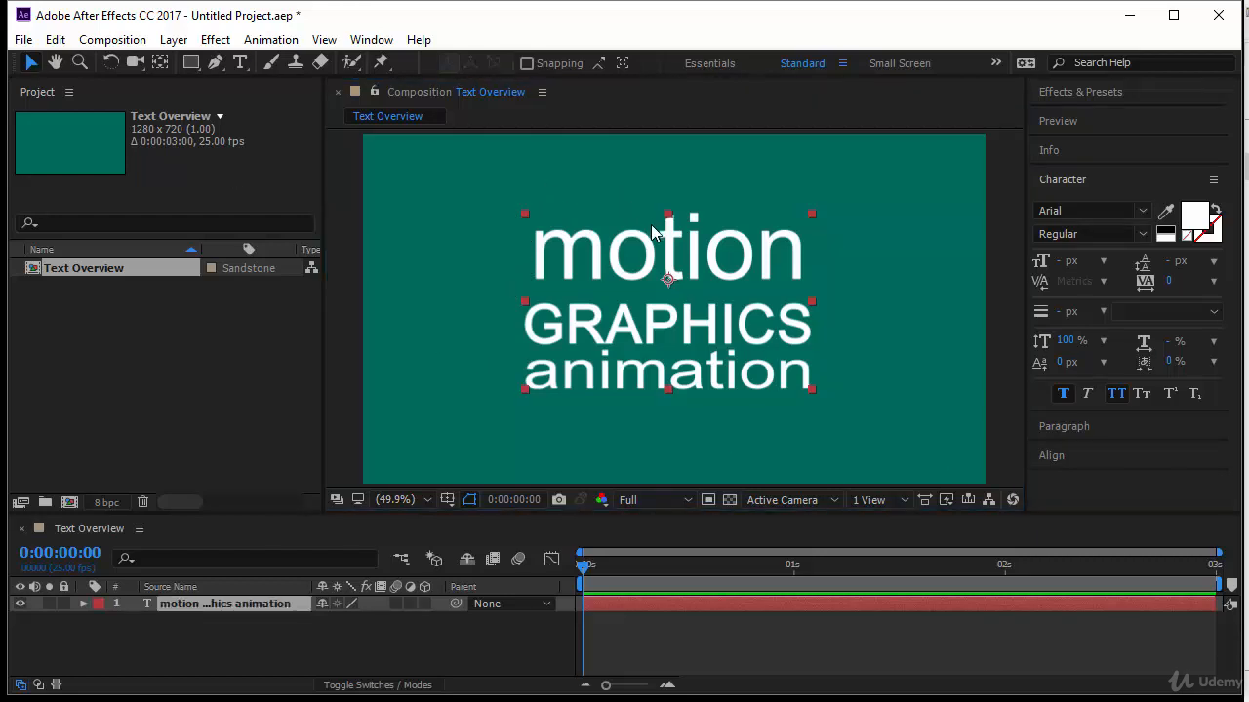
Step: Insert the test letters "dd" into the middle of the word "GRAPHICS" and delete them again
double_click(663, 309)
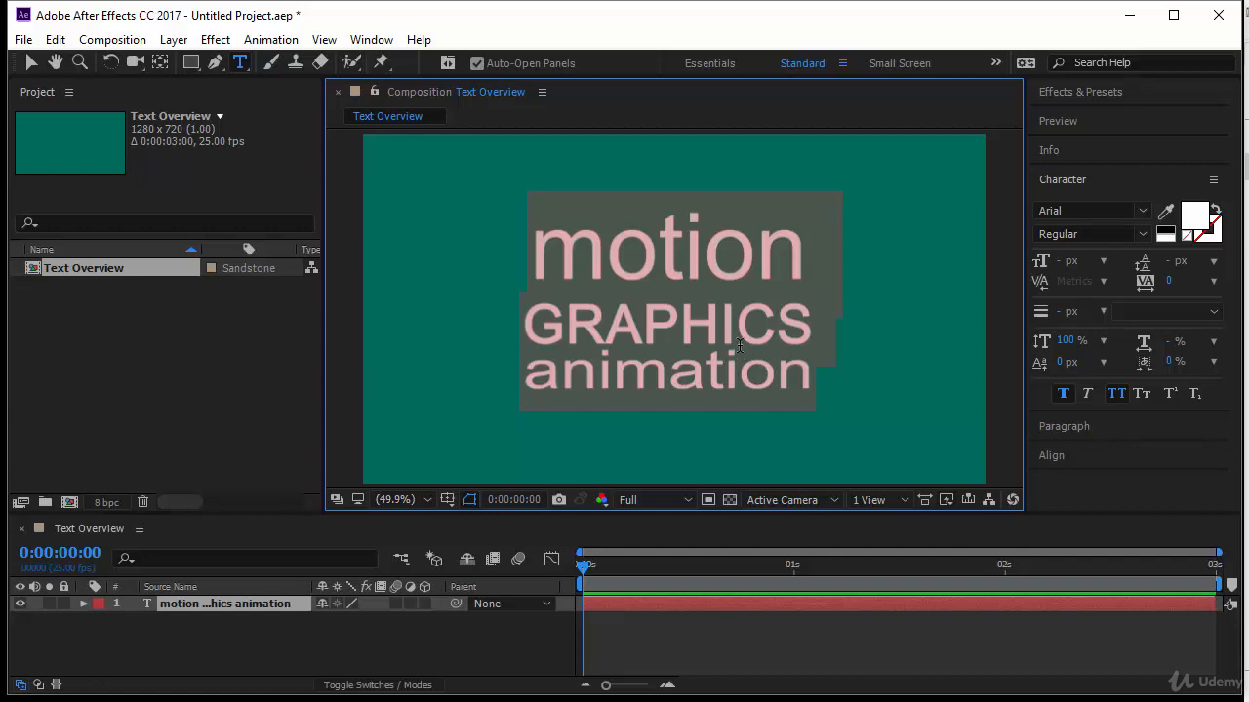
left_click(683, 336)
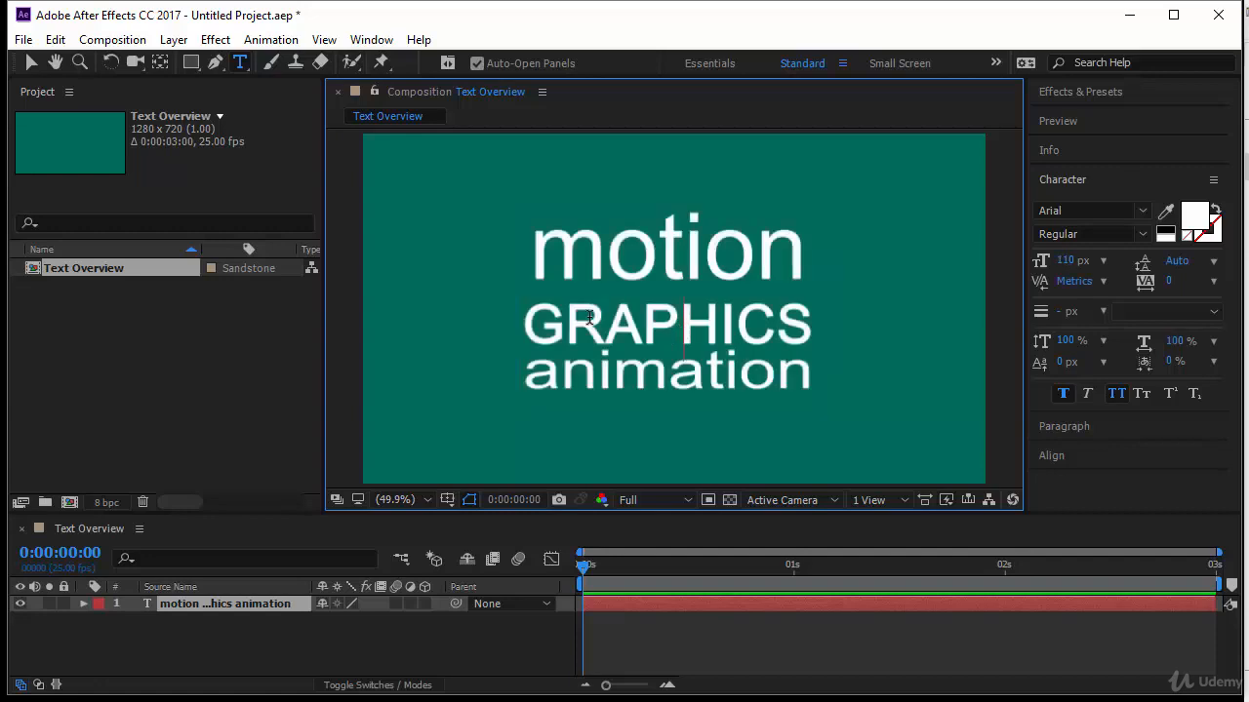
type("dd")
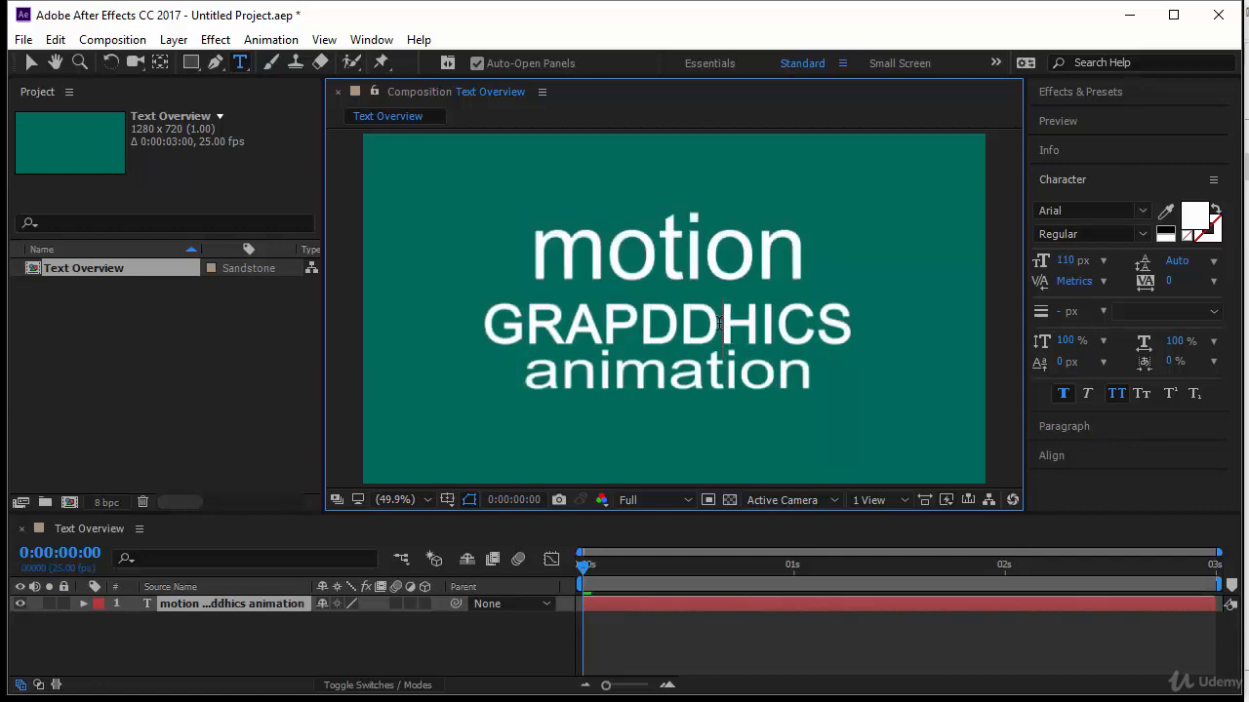
key("BackSpace")
key("BackSpace")
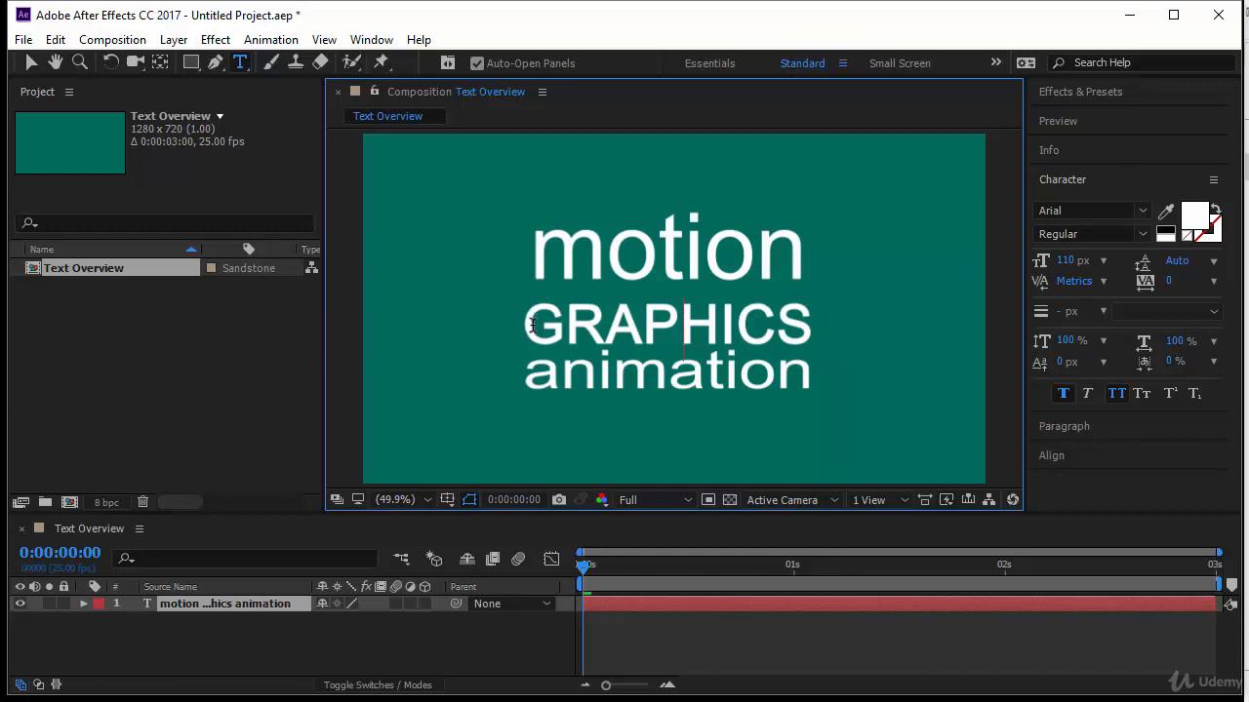
Step: Recolour the word "GRAPHICS" to blue 1800FF and return to the Selection tool
left_click_drag(527, 326, 815, 337)
left_click(1200, 219)
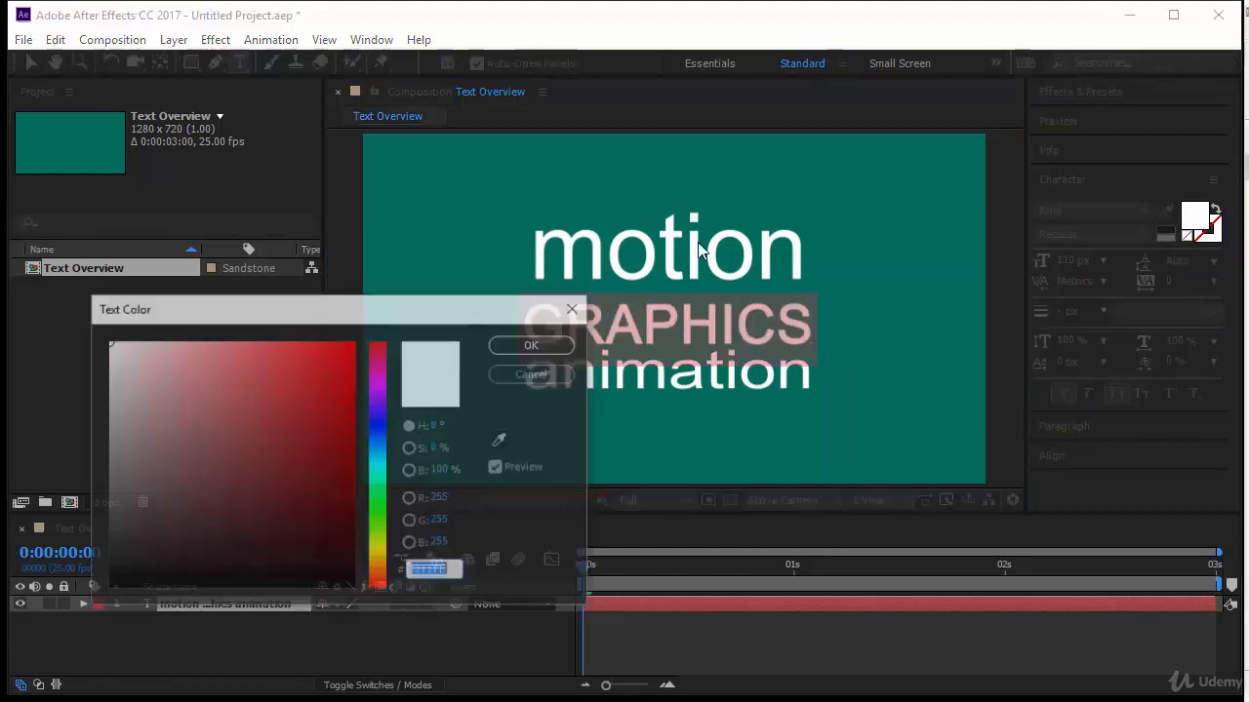
left_click(378, 420)
left_click(331, 438)
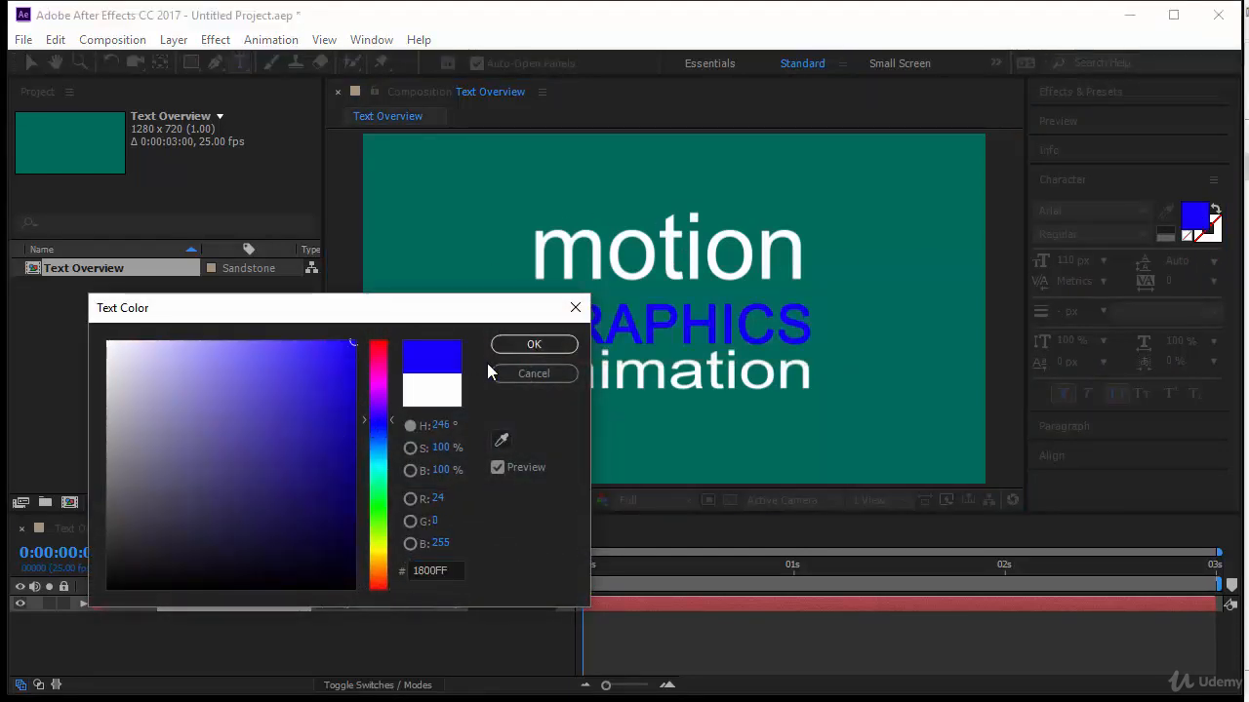
left_click(522, 347)
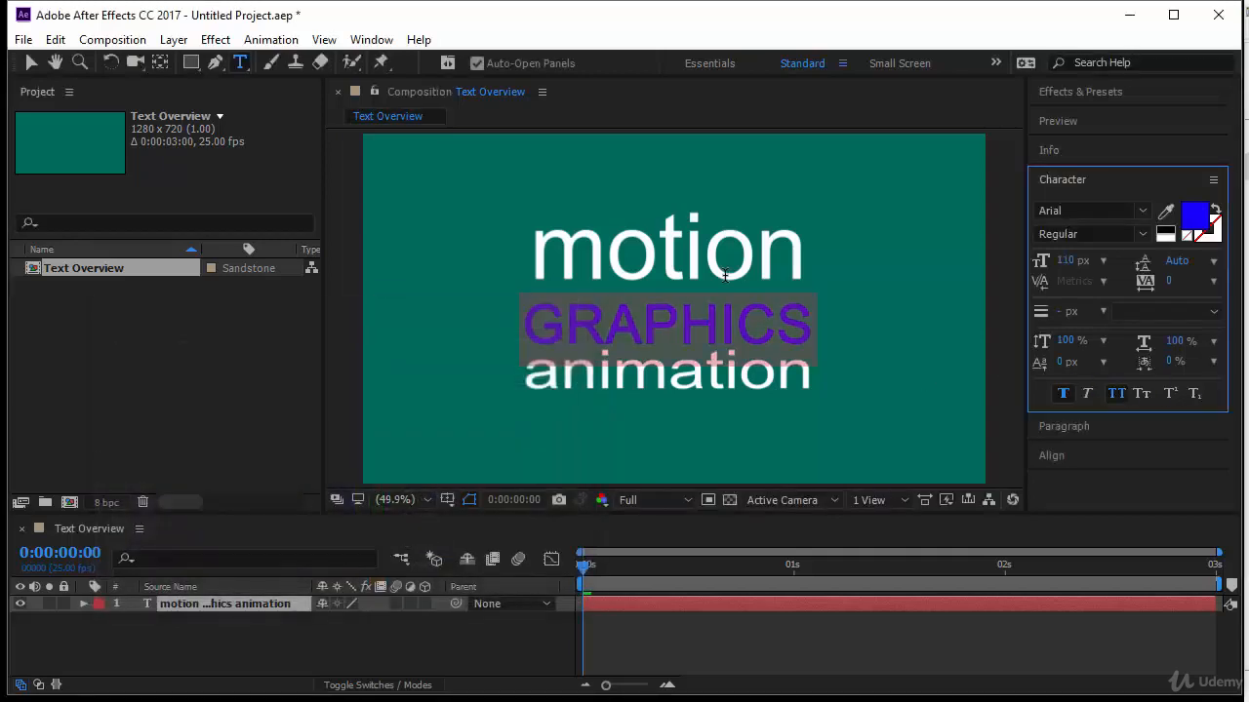
left_click(694, 328)
left_click(29, 64)
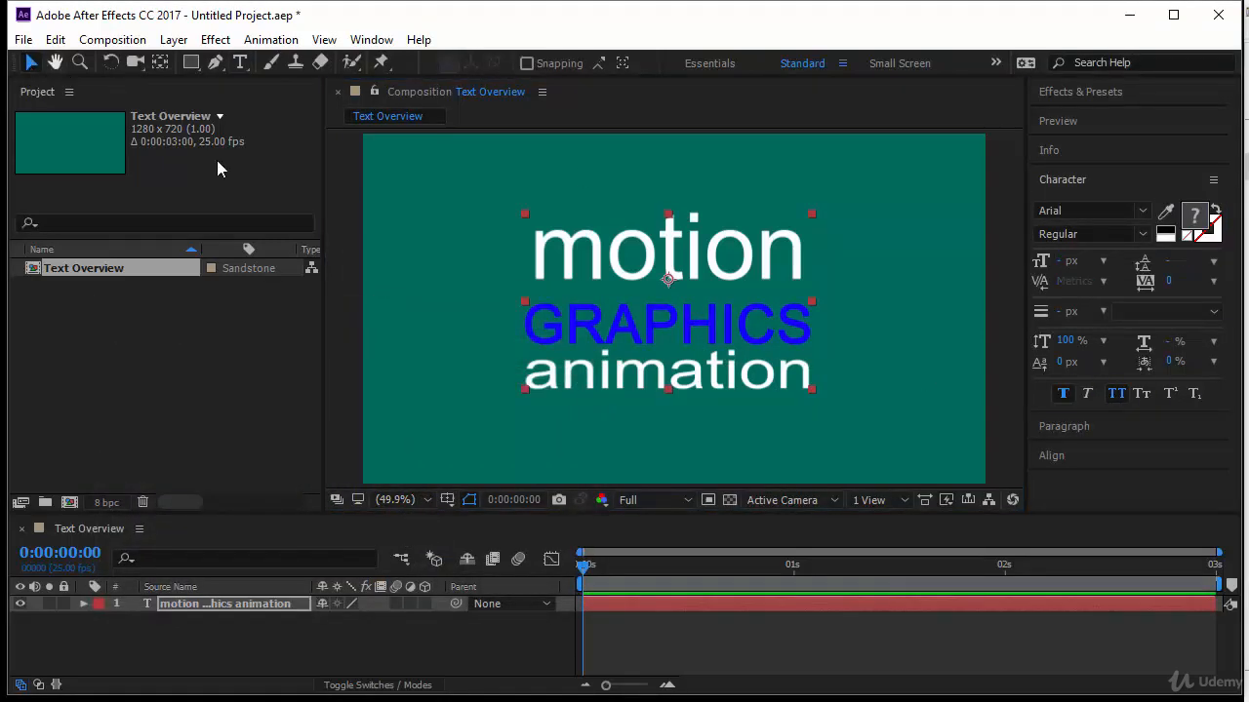
Step: Try entering text editing from the timeline layer and with the Type tool, leaving it each time with the Selection tool
left_click(237, 604)
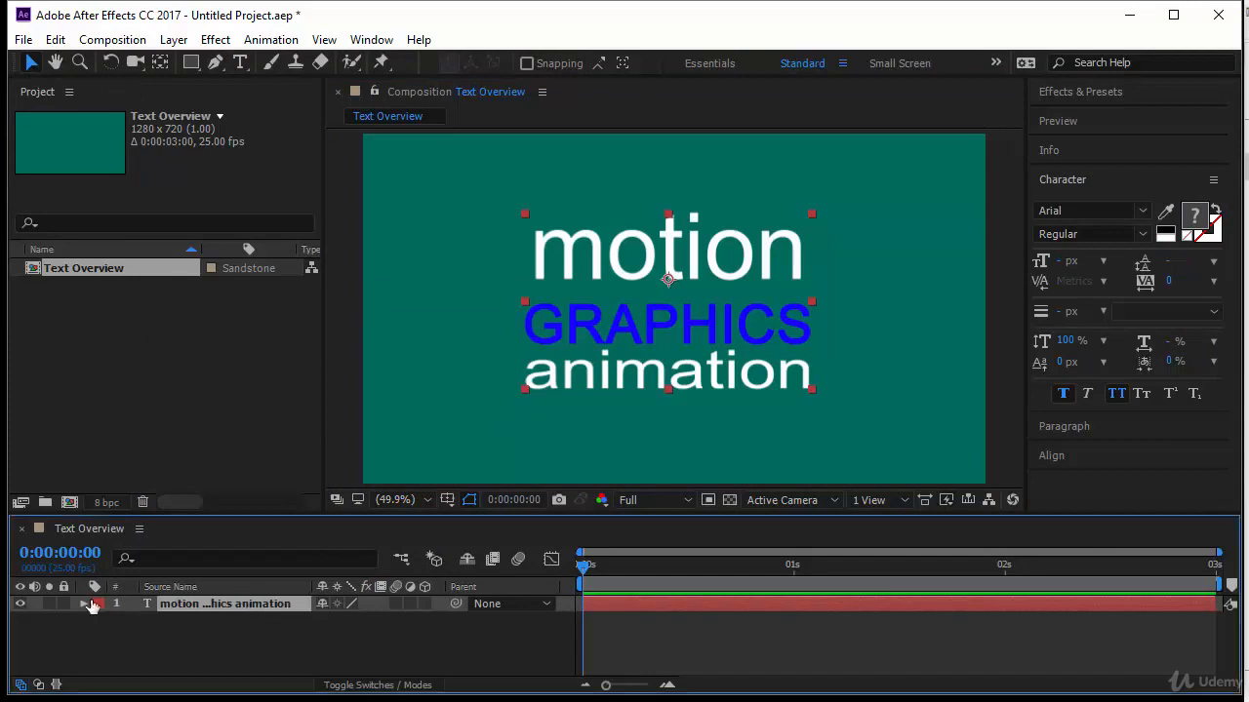
double_click(205, 605)
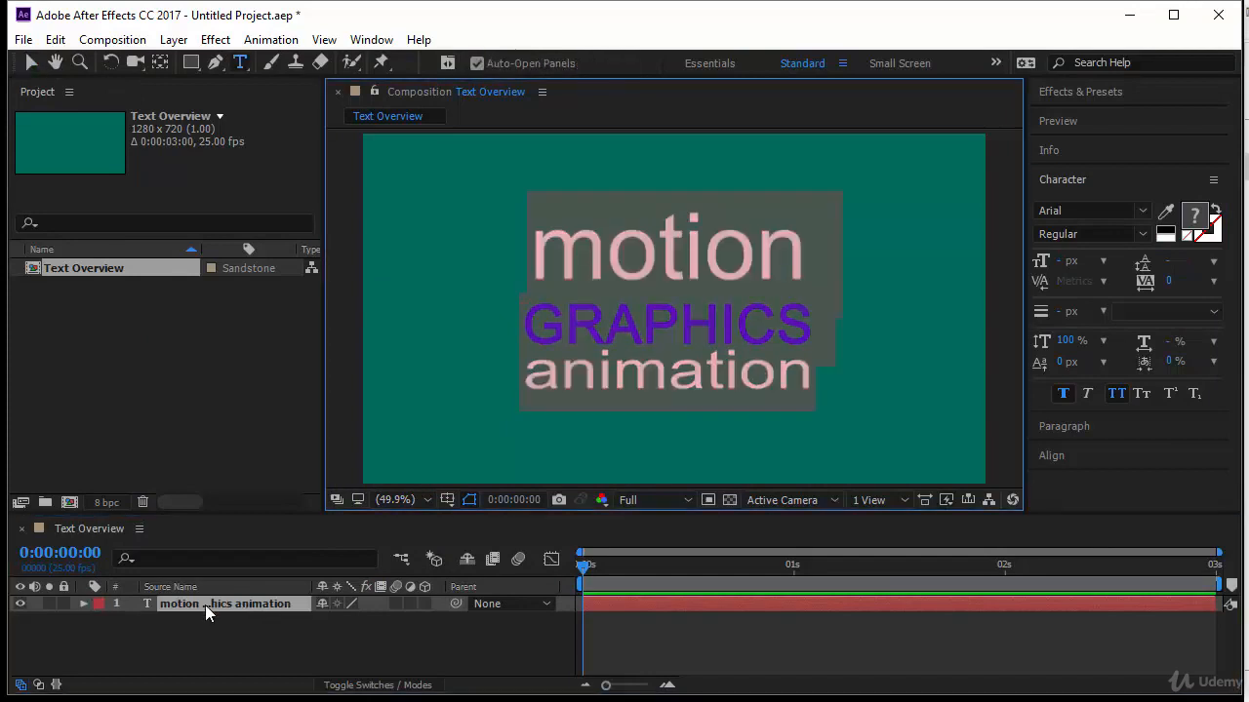
left_click(678, 285)
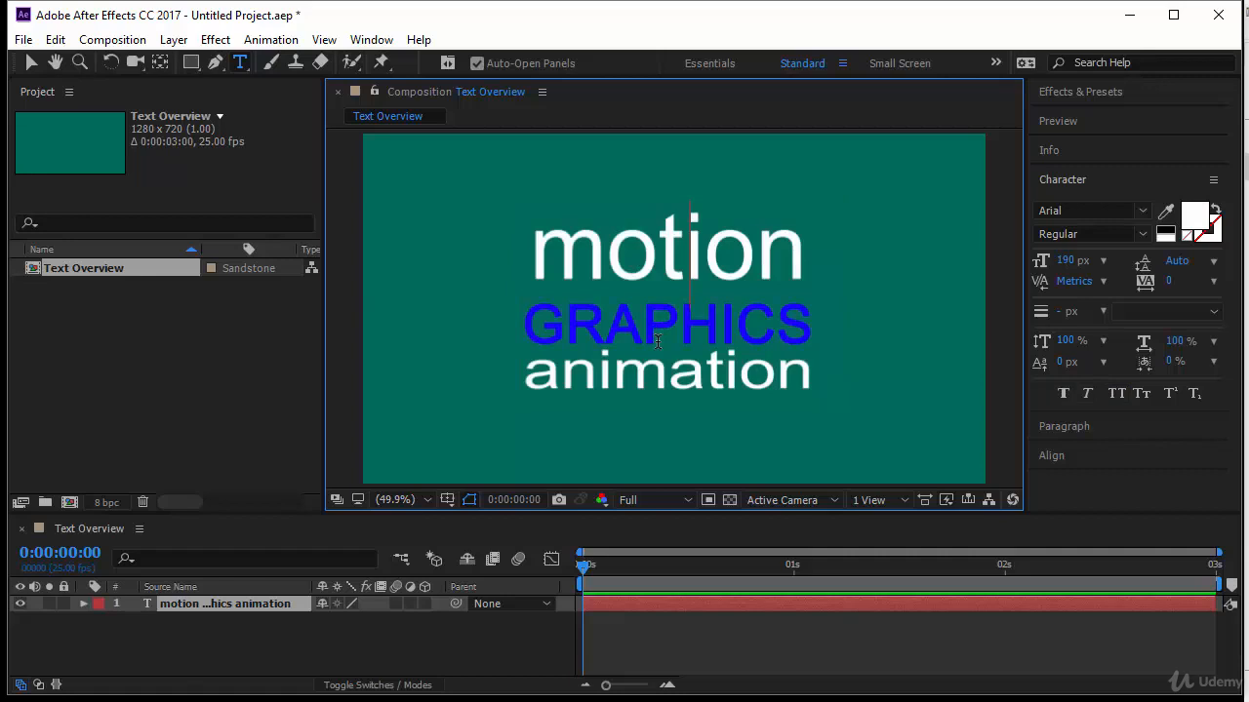
left_click(31, 64)
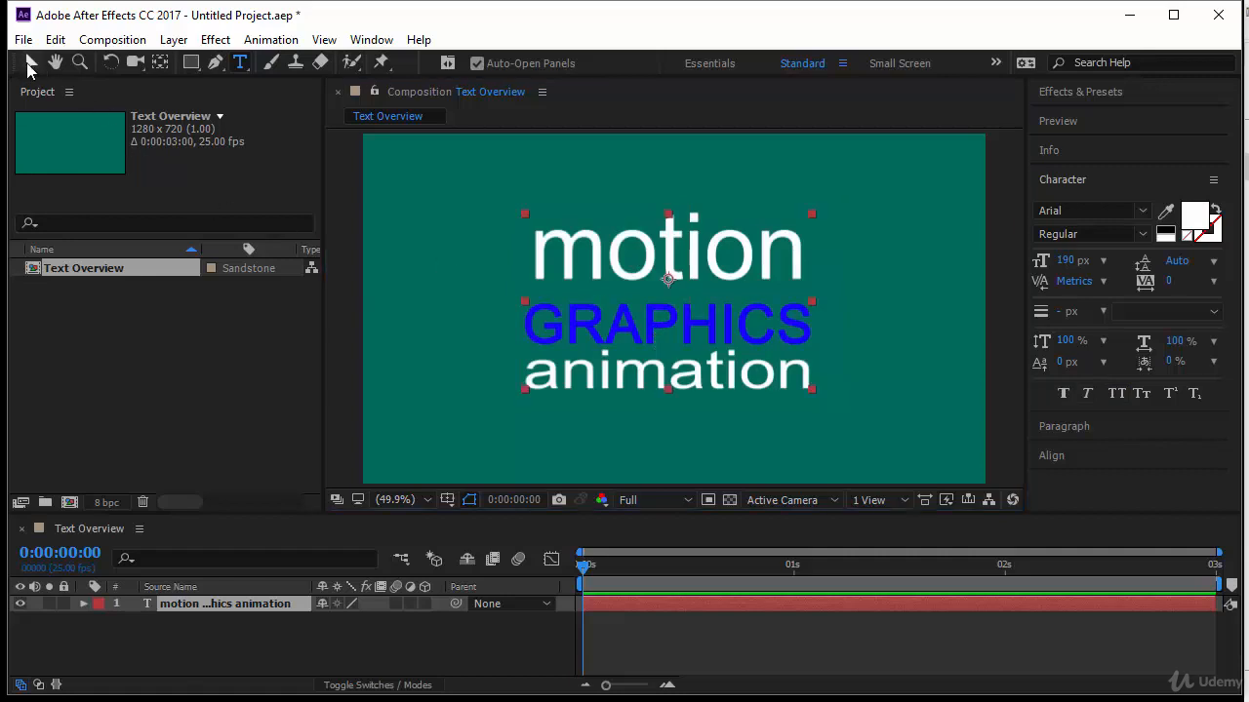
left_click(240, 62)
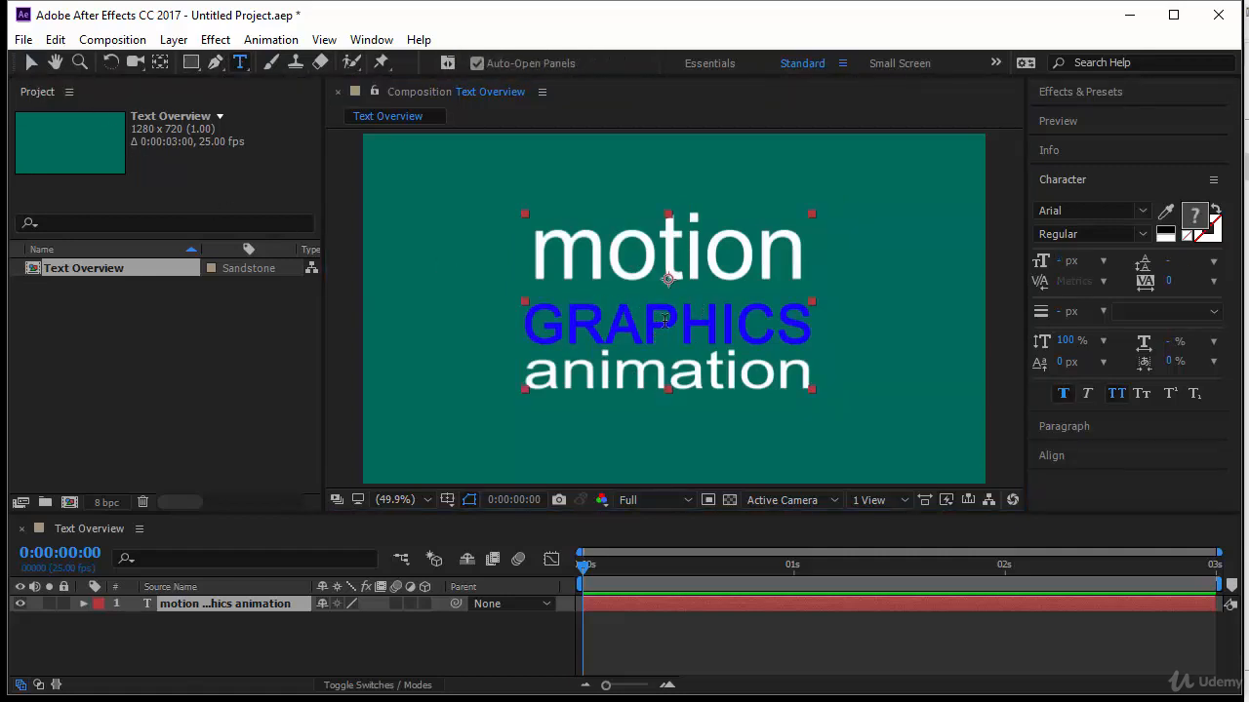
left_click(740, 331)
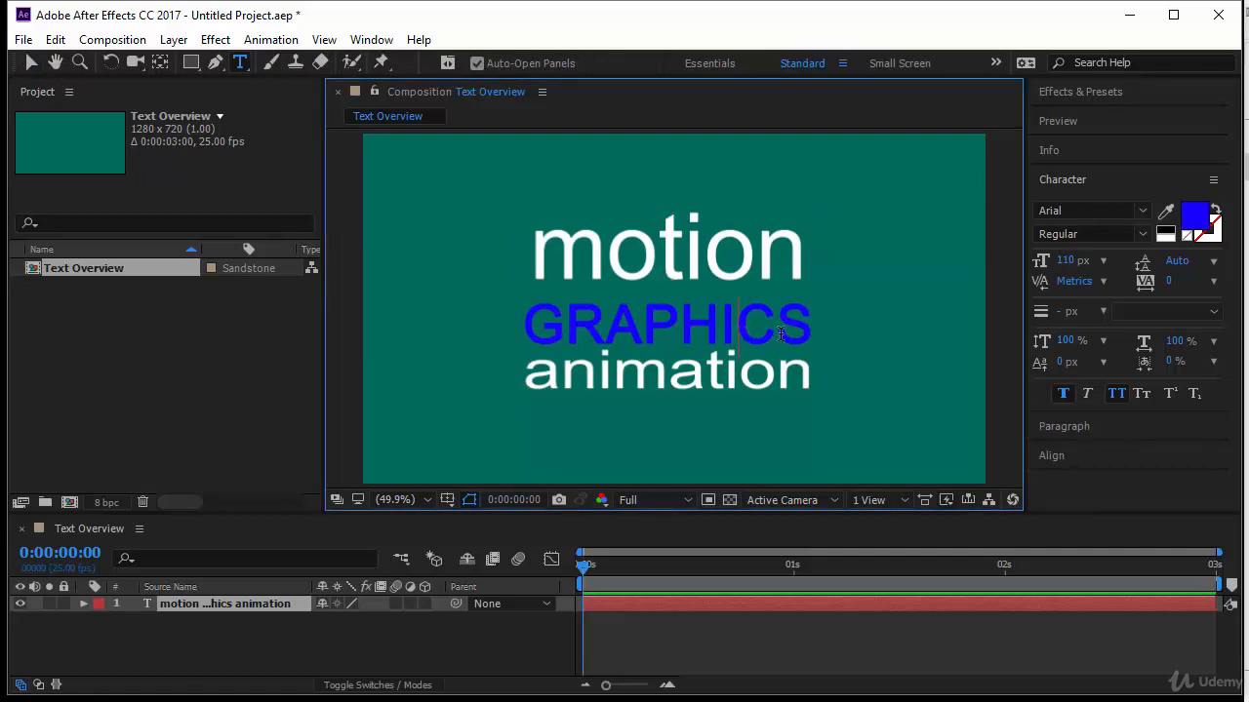
left_click_drag(776, 333, 787, 334)
left_click(733, 337)
left_click(32, 62)
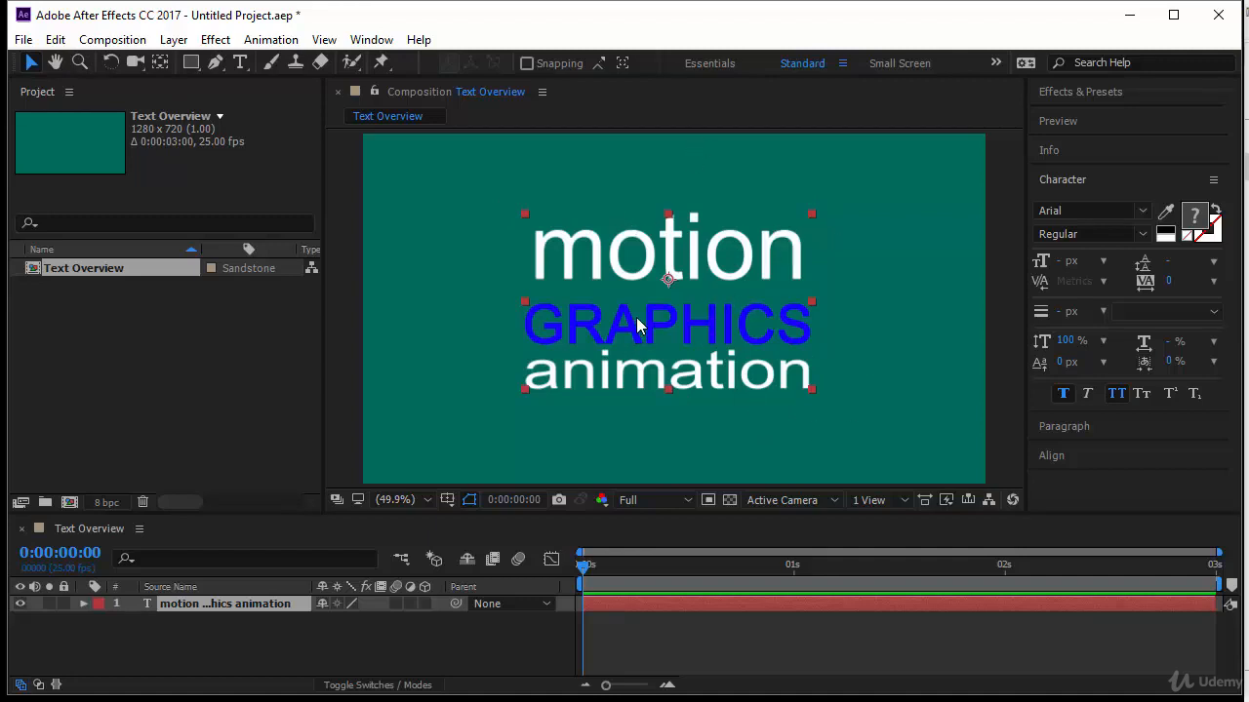
Step: Expand the text layer's Transform properties and enlarge the timeline area to show them
left_click(83, 604)
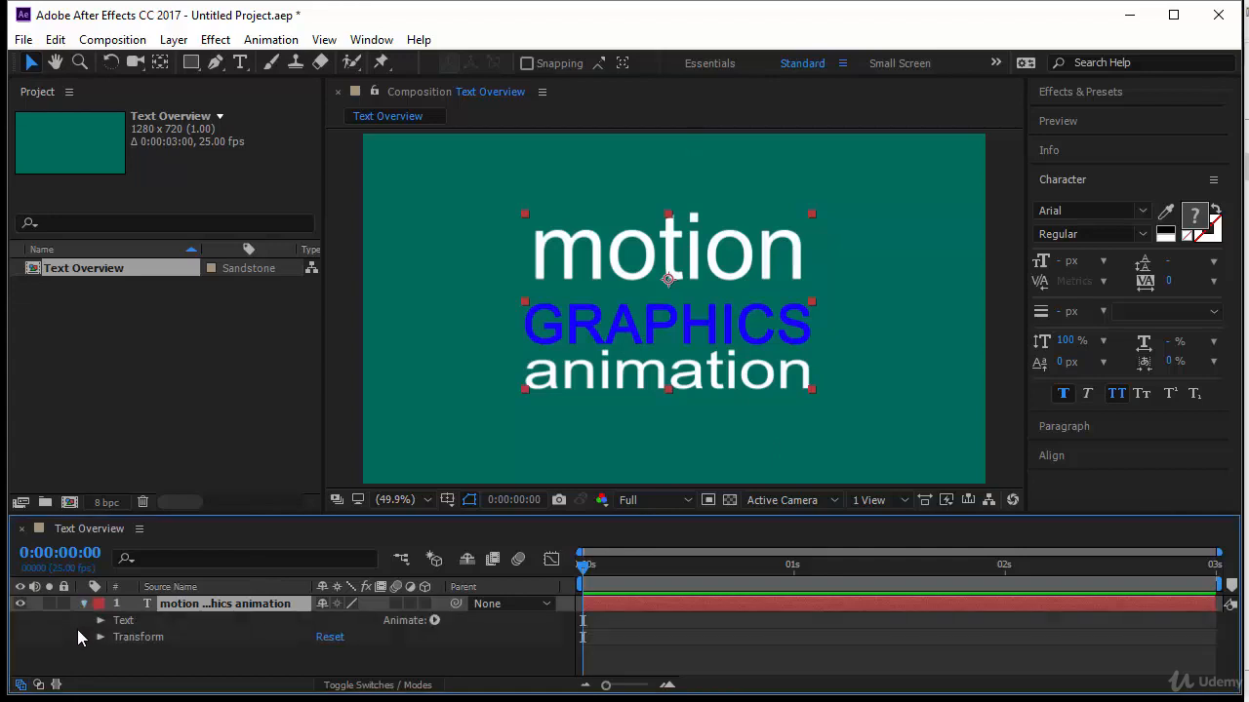
left_click(102, 636)
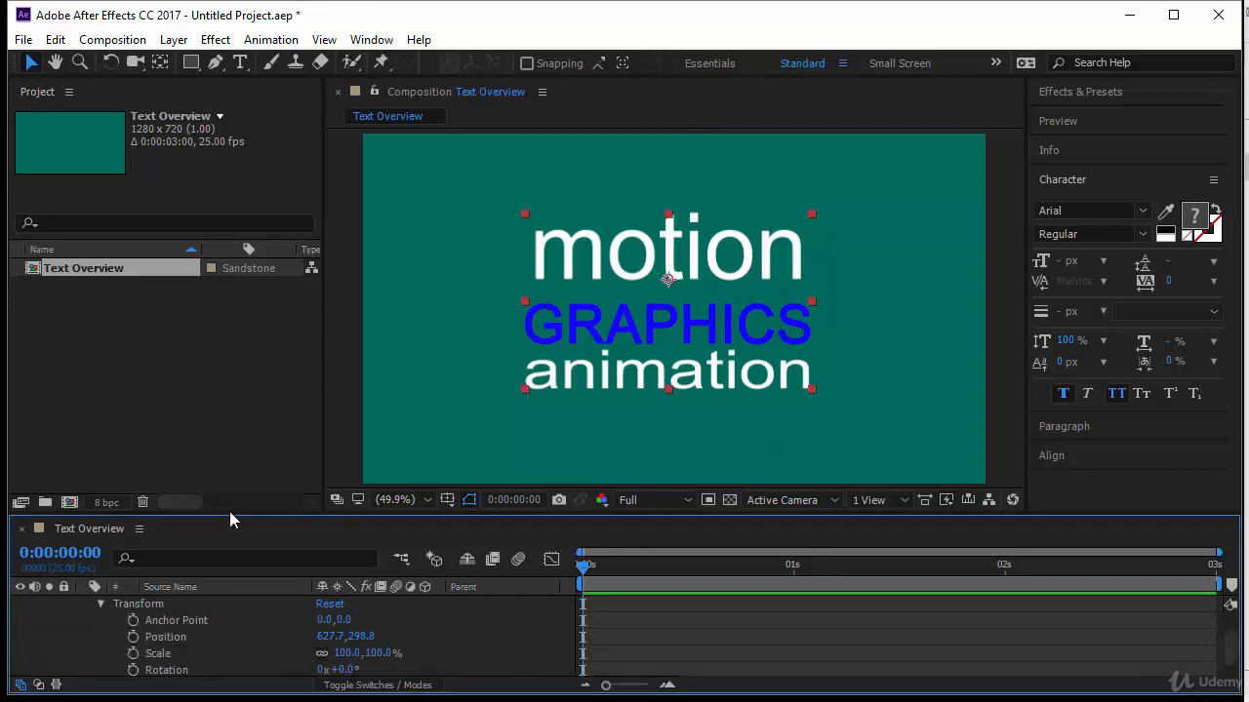
left_click_drag(229, 513, 231, 465)
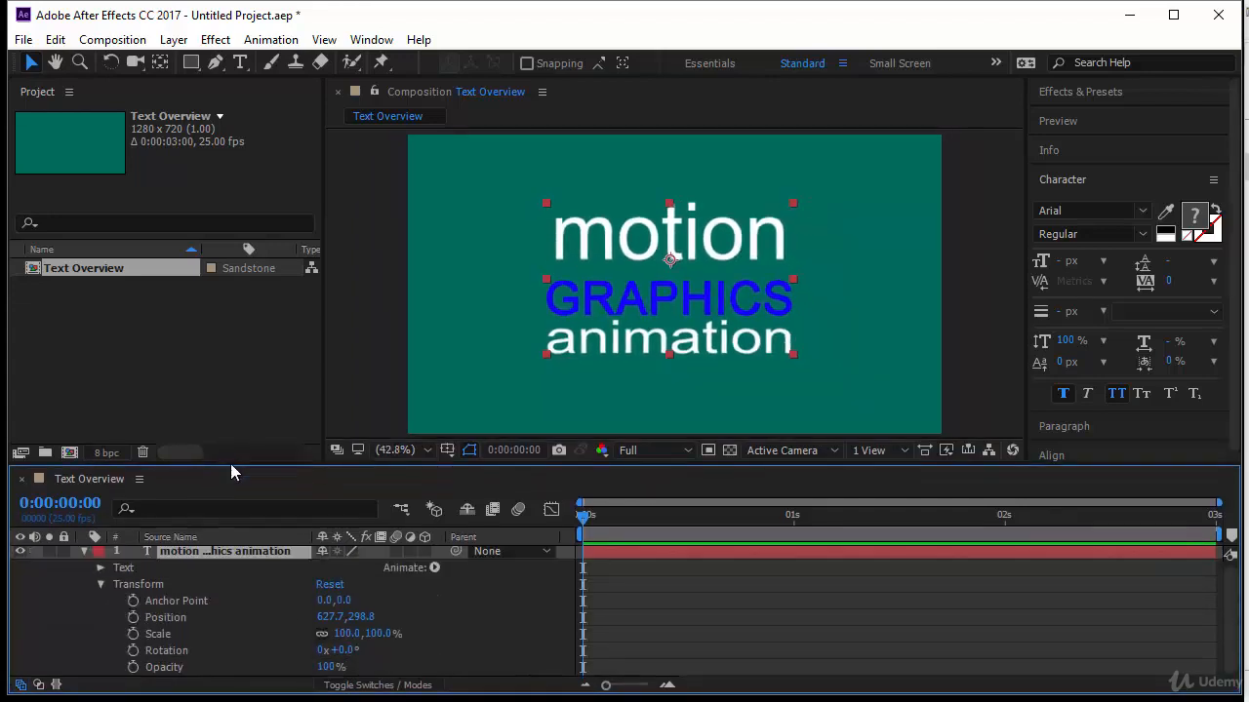
Step: Try scaling the text block to about 83% and 86% by its corner handle, and undo the scaling
left_click(792, 208)
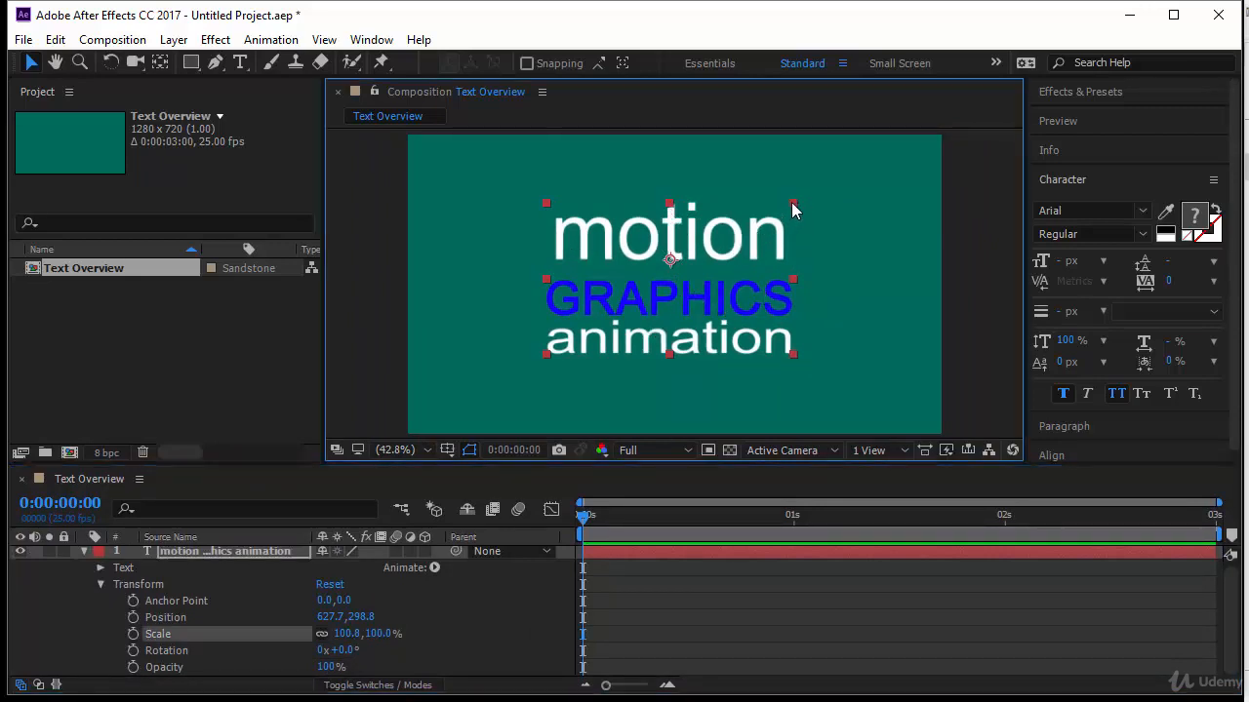
mouse_move(792, 205)
left_mouse_down()
mouse_move(758, 236)
mouse_move(841, 191)
mouse_move(778, 232)
mouse_move(828, 198)
mouse_move(798, 219)
left_mouse_up()
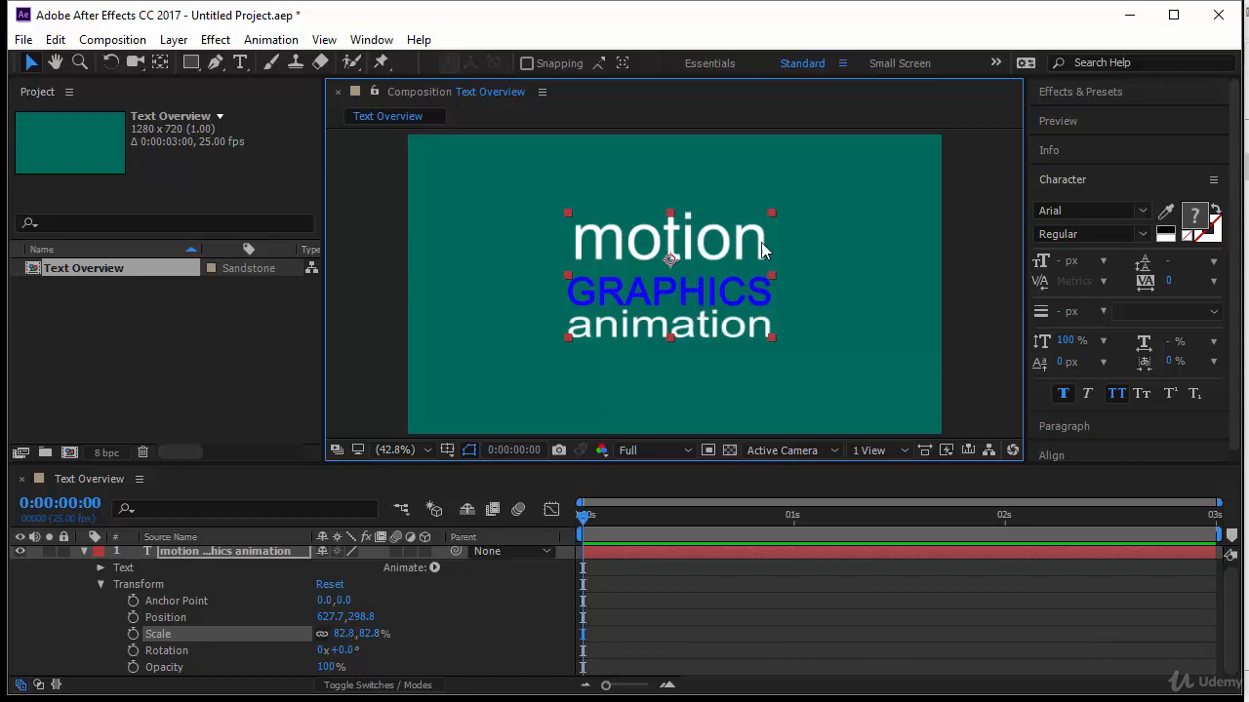
left_click_drag(773, 212, 802, 269)
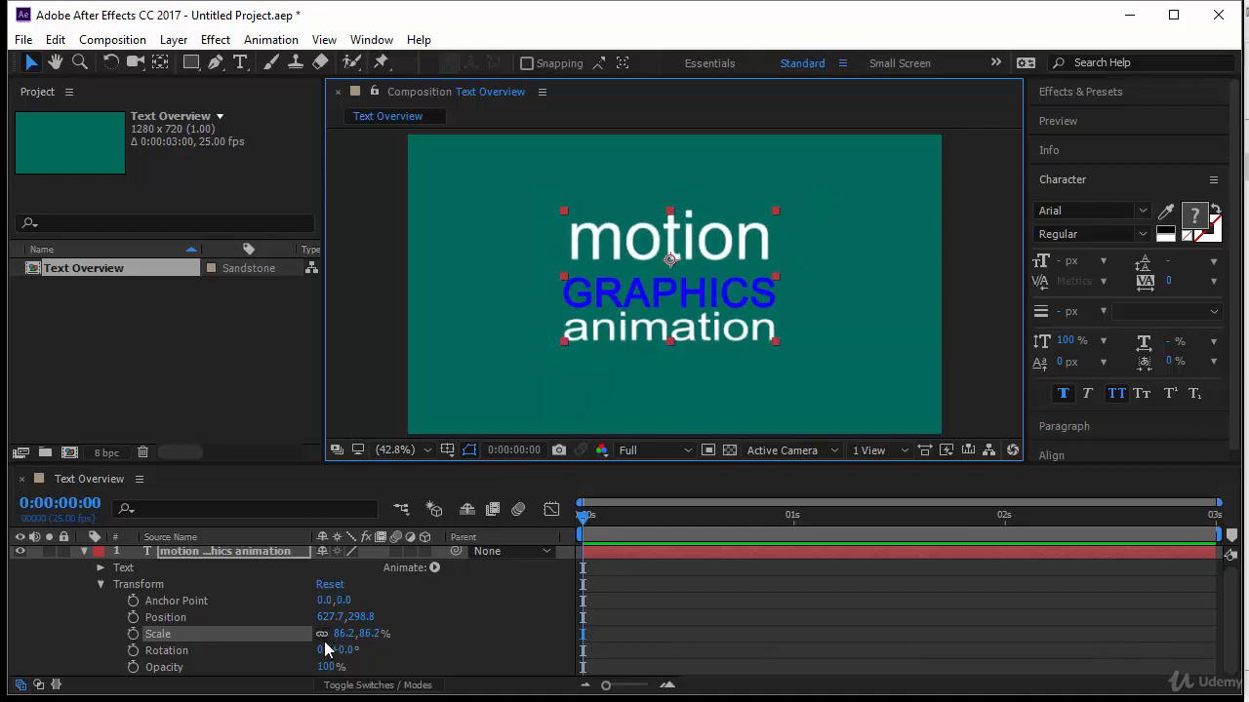
key("ctrl+z")
key("ctrl+z")
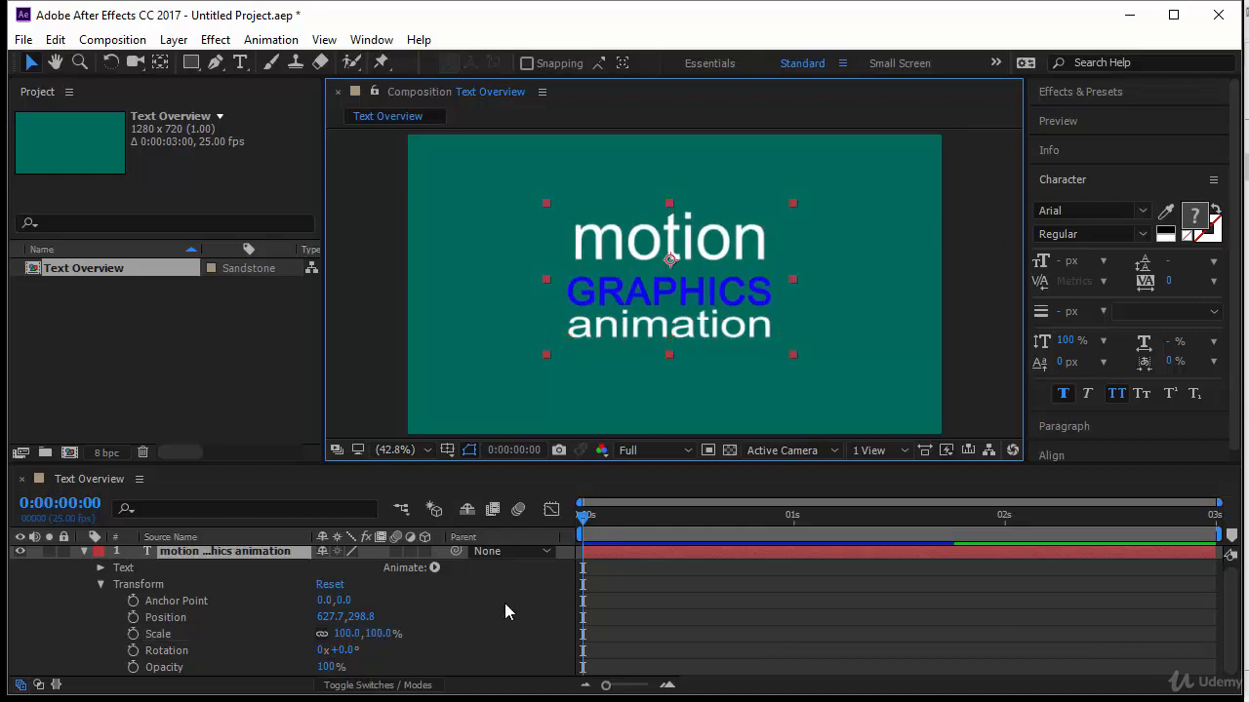
Step: Try stretching the text block to about 136.5% by 65.6%, and restore its scale to 100% in both dimensions
left_click_drag(791, 354, 847, 278, "shift")
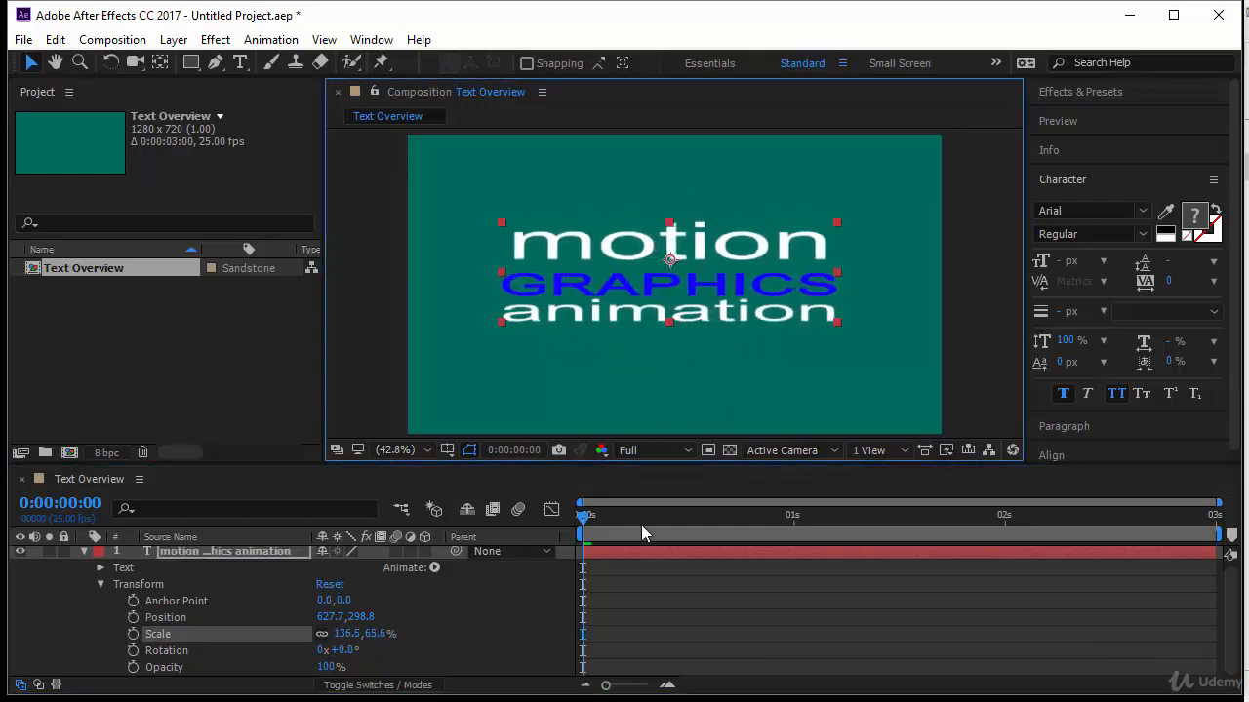
left_click(344, 637)
type("100")
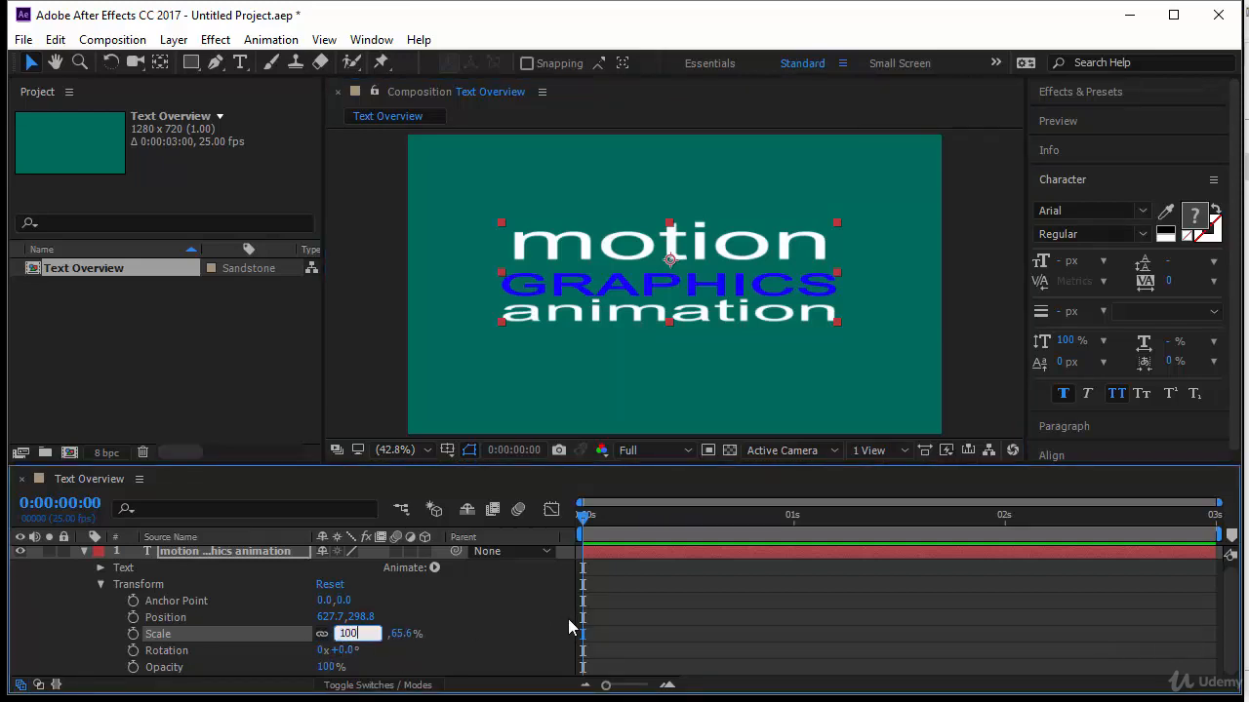
key("Return")
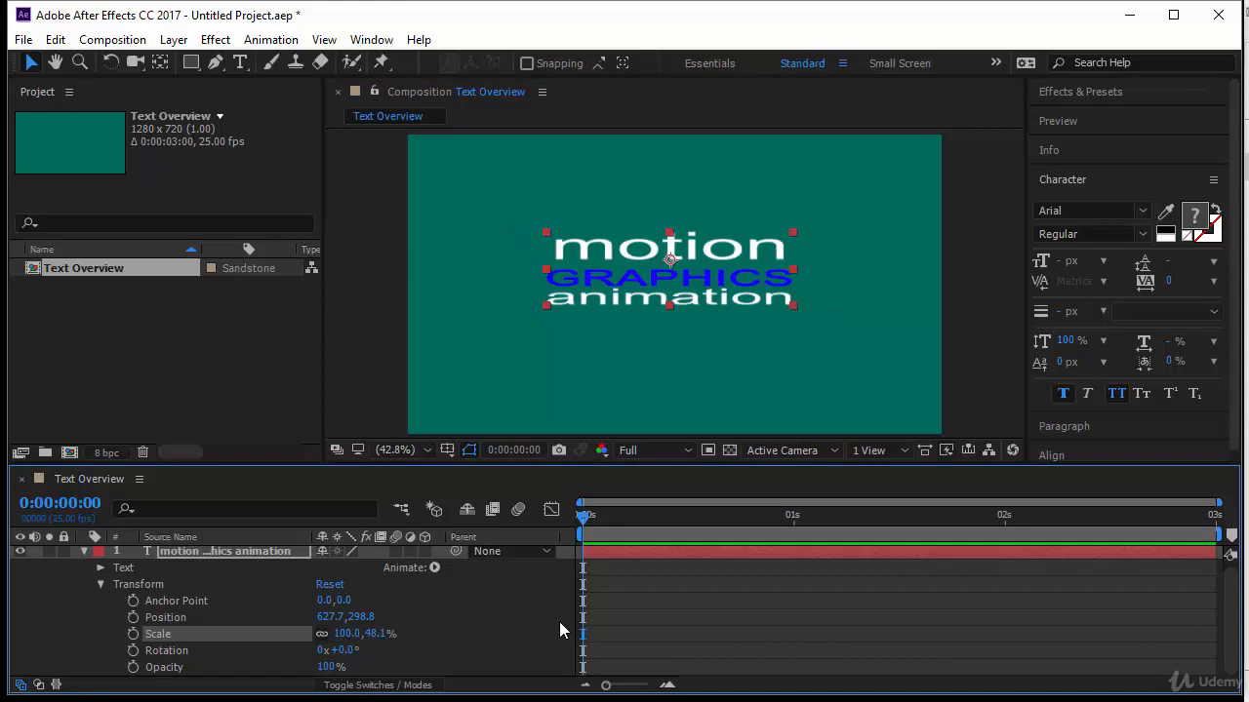
left_click(322, 635, "alt")
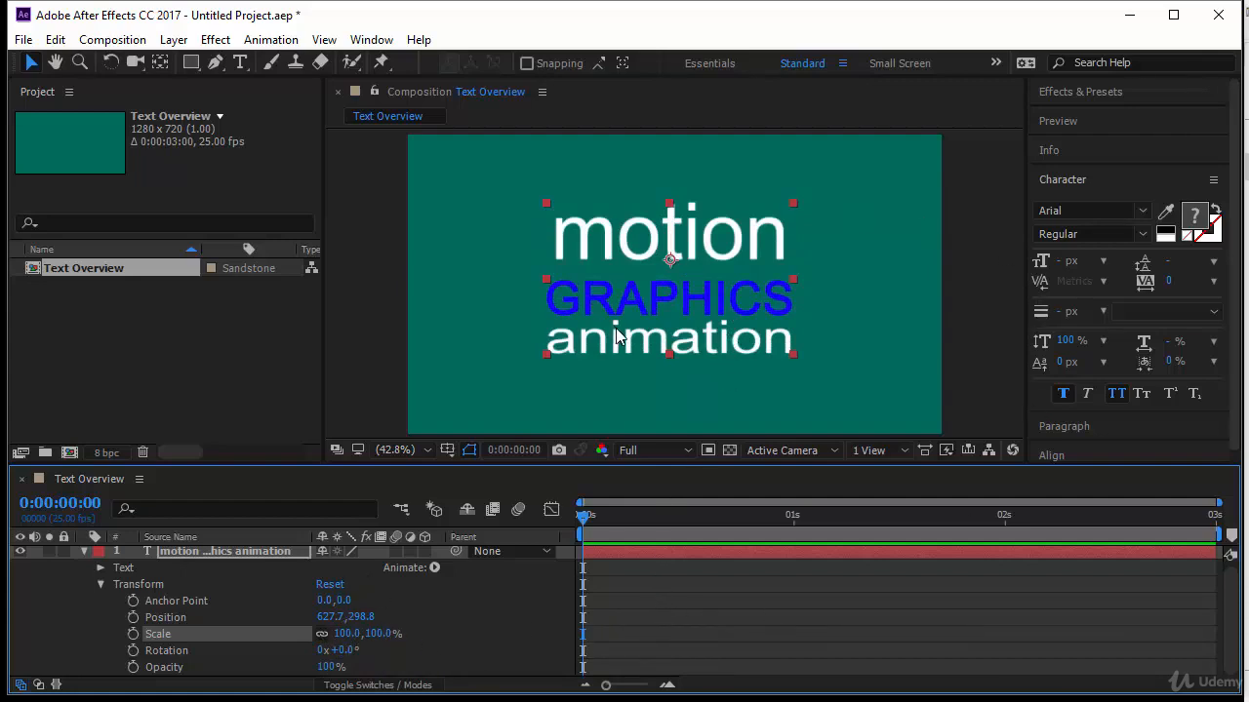
Step: Set the leading of the word "animation" to 86 px
double_click(731, 297)
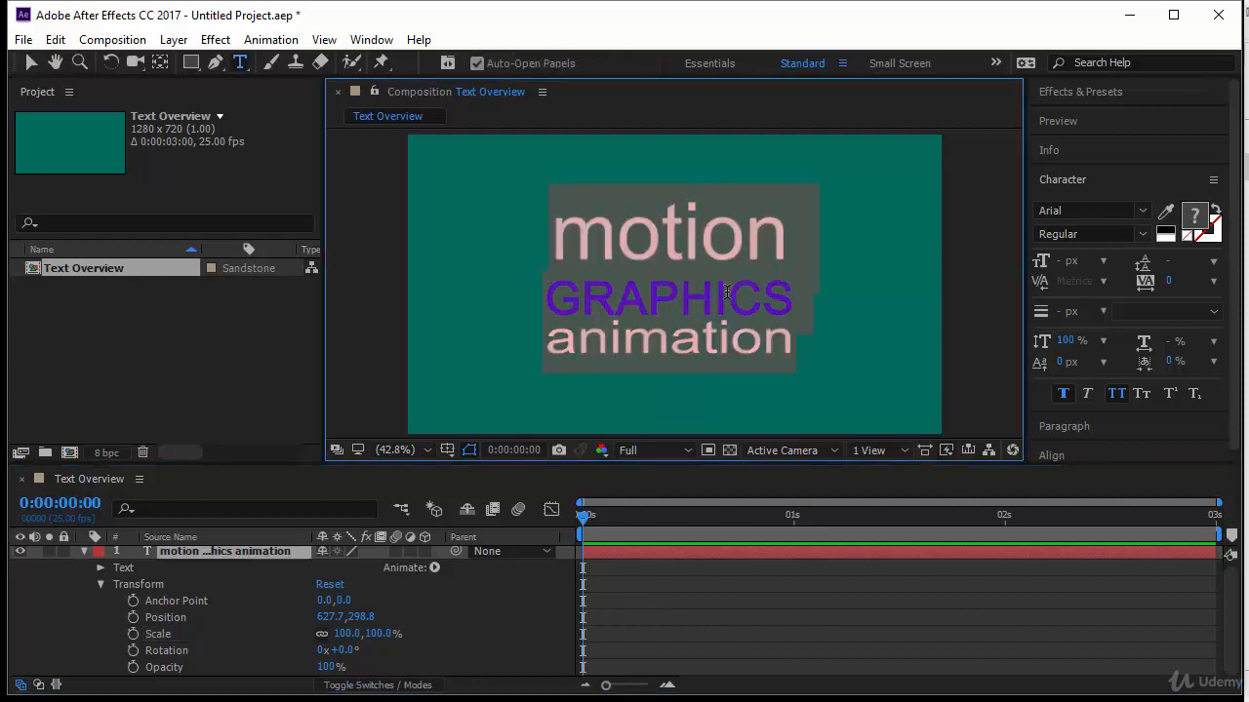
double_click(718, 295)
left_click_drag(547, 338, 797, 348)
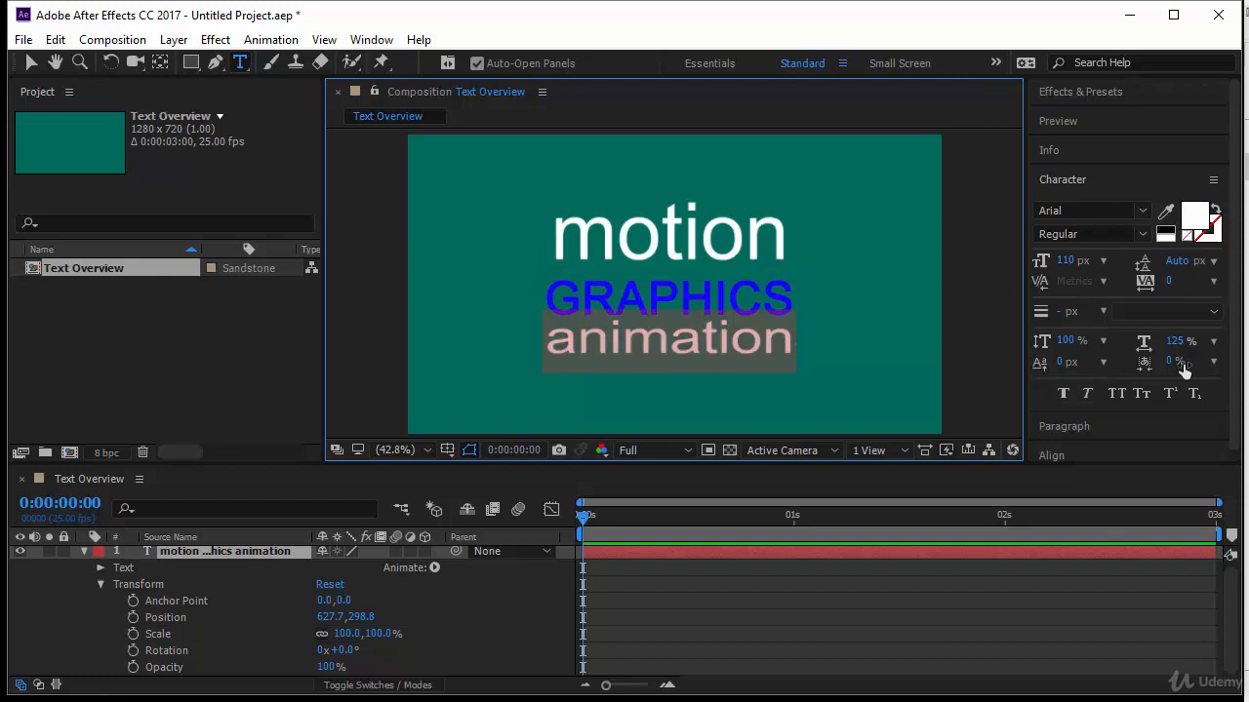
left_click_drag(1178, 262, 1184, 320)
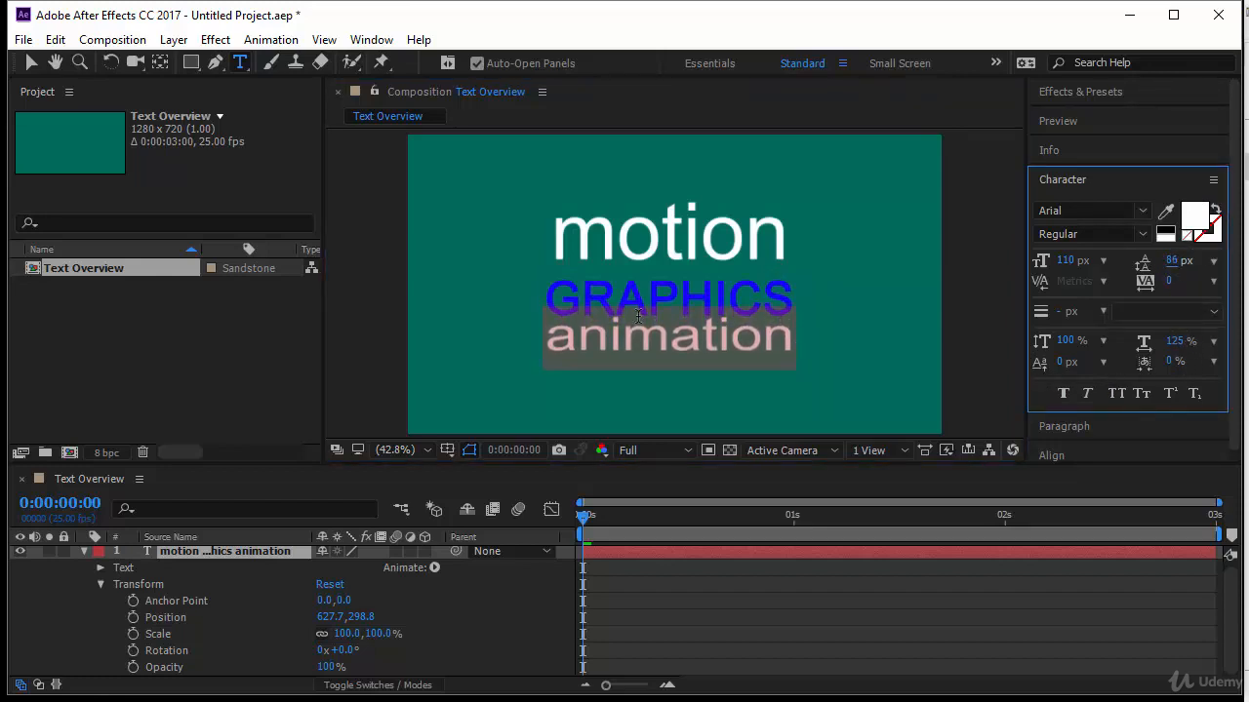